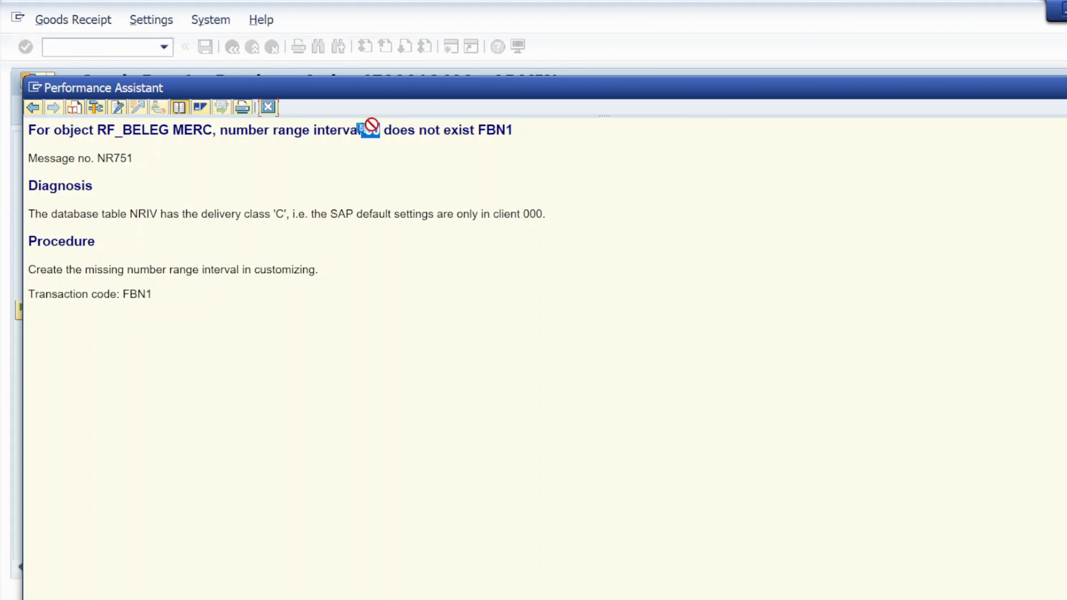
- Switch to Snipping Tool and capture the number range error text with transaction code FBN1 highlighted
left_click_drag(479, 131, 513, 131)
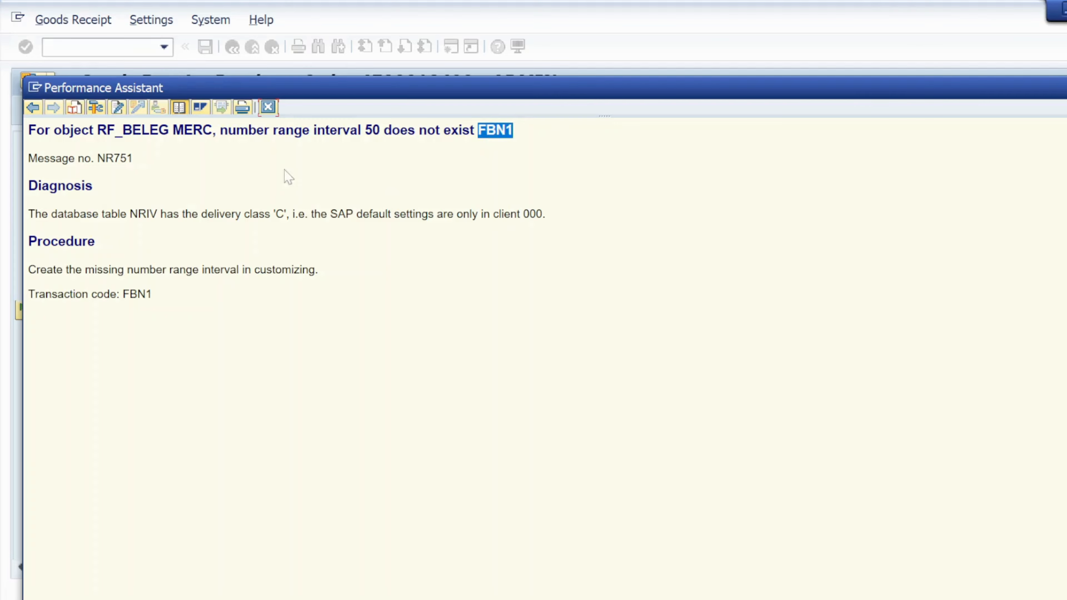
key("super")
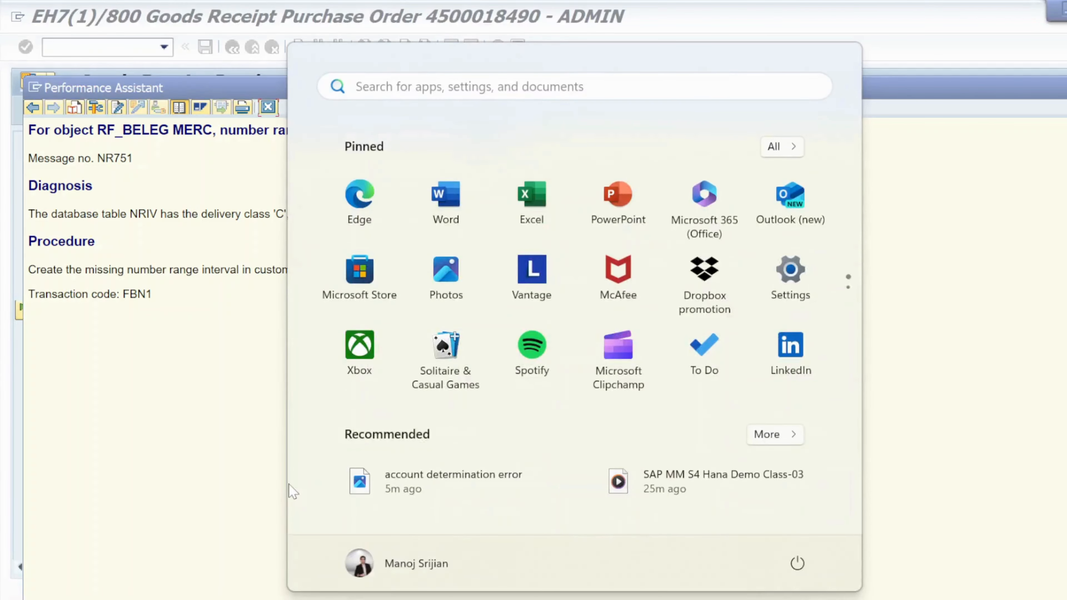
type("sni")
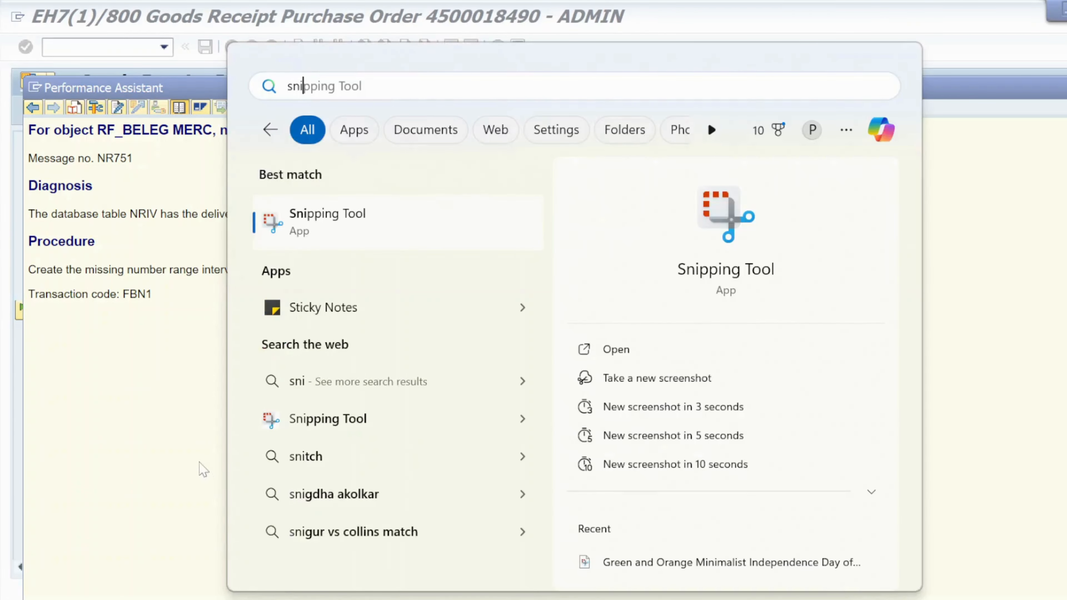
left_click(326, 225)
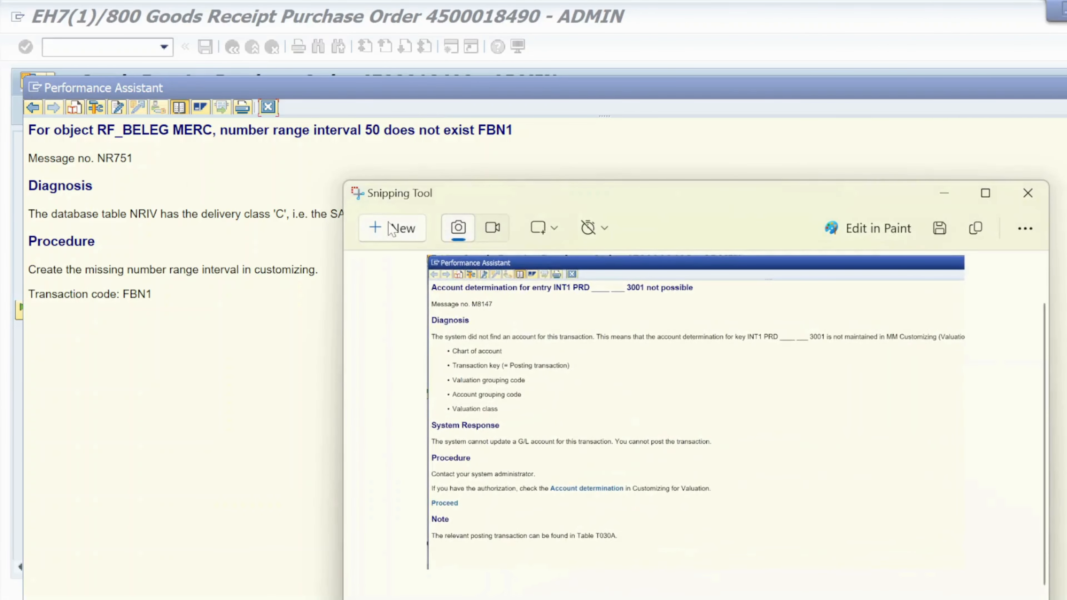
left_click(397, 228)
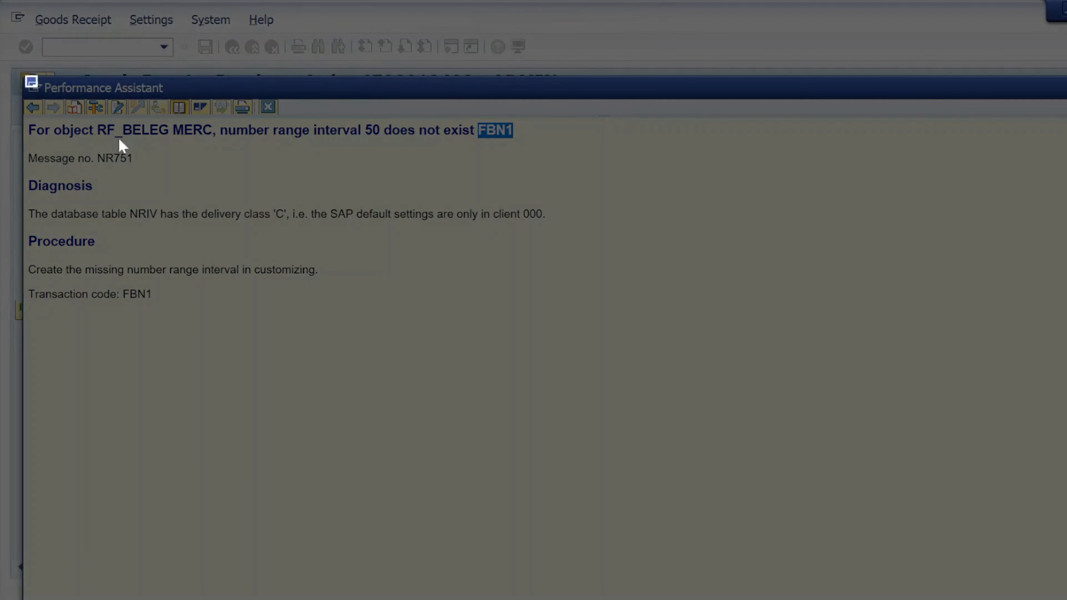
left_click_drag(25, 75, 659, 520)
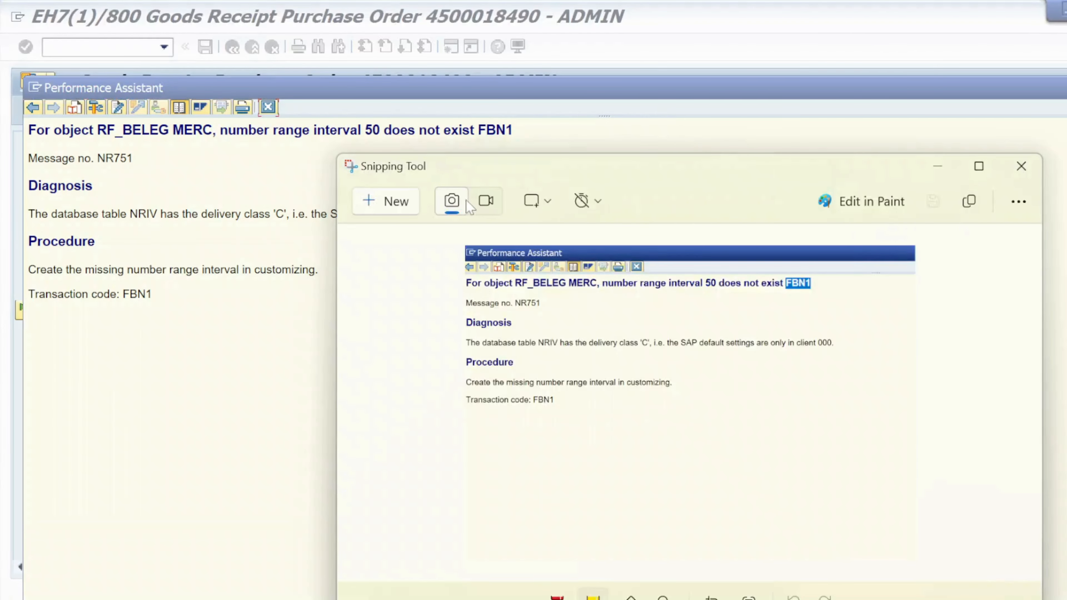
- Save the captured image to the Desktop as PNG "Number range error" and minimize the Snipping Tool
left_click(933, 201)
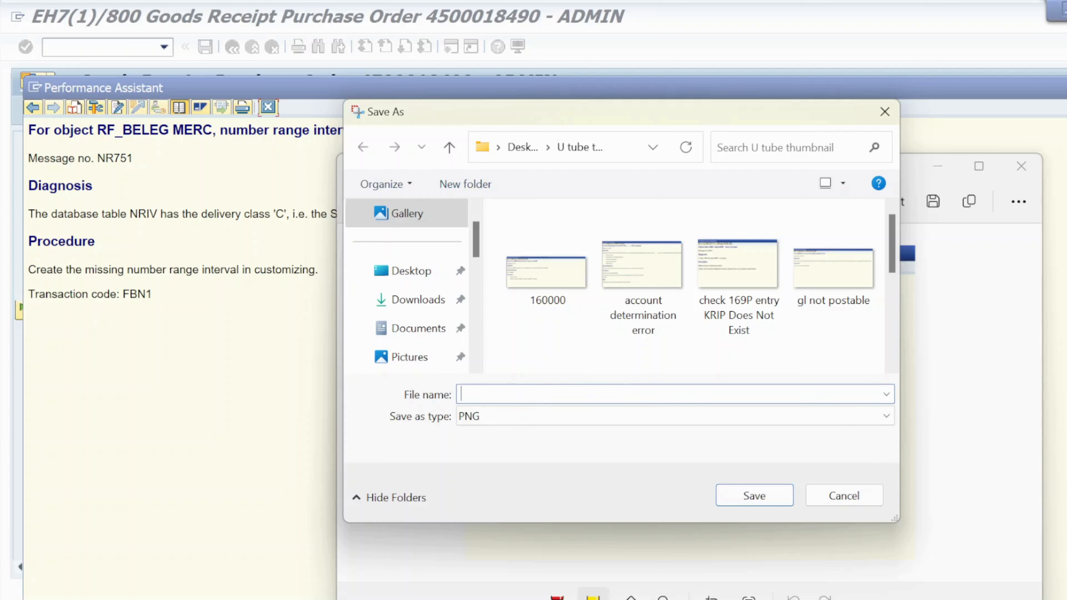
type("n")
key("Caps_Lock")
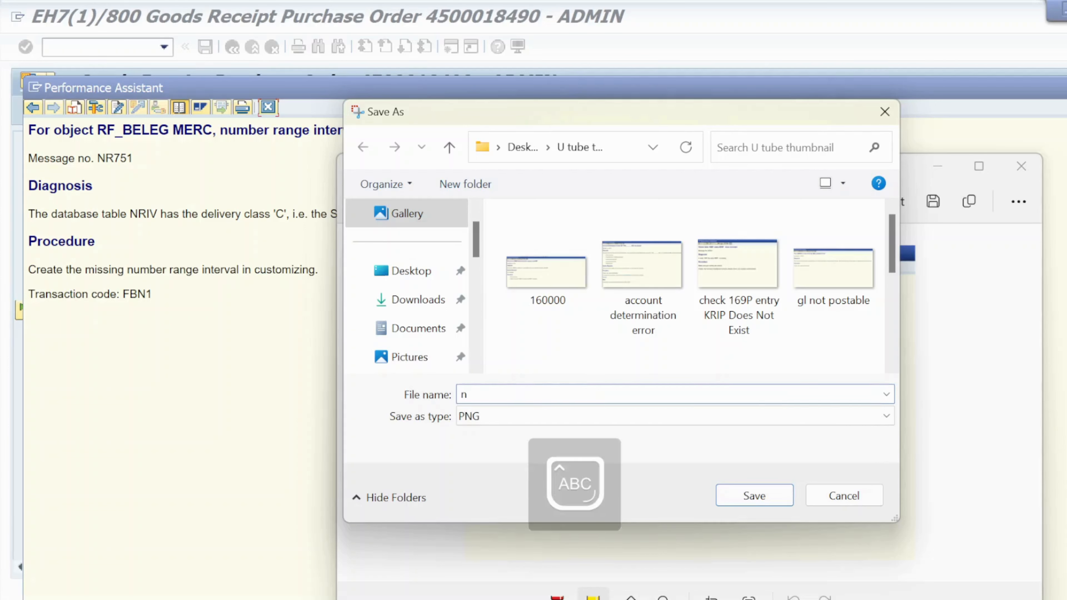
key("BackSpace")
type("N")
key("Caps_Lock")
type("umber range error")
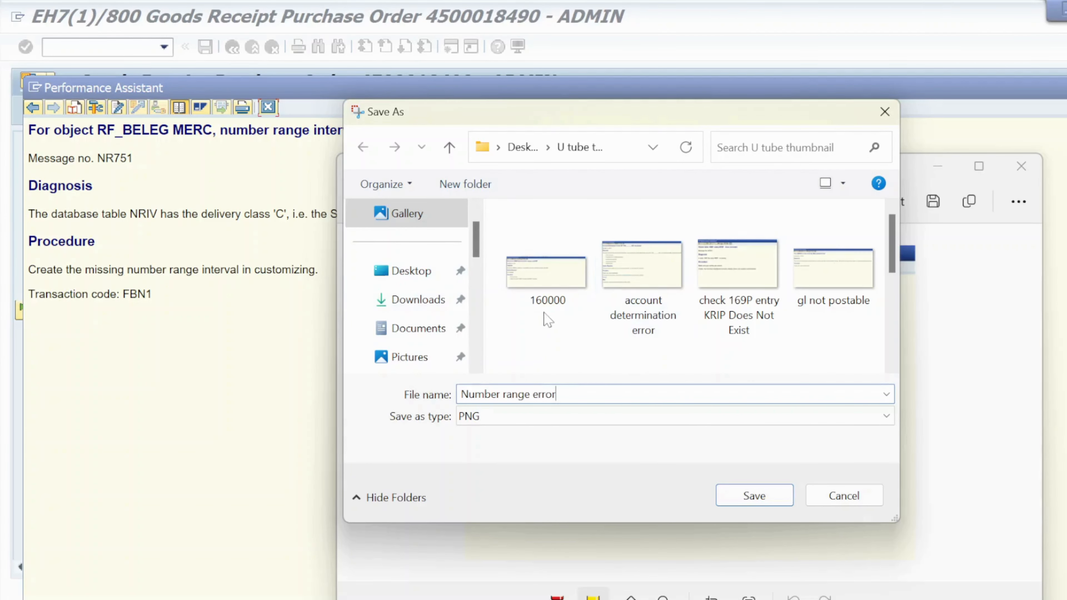
left_click(412, 271)
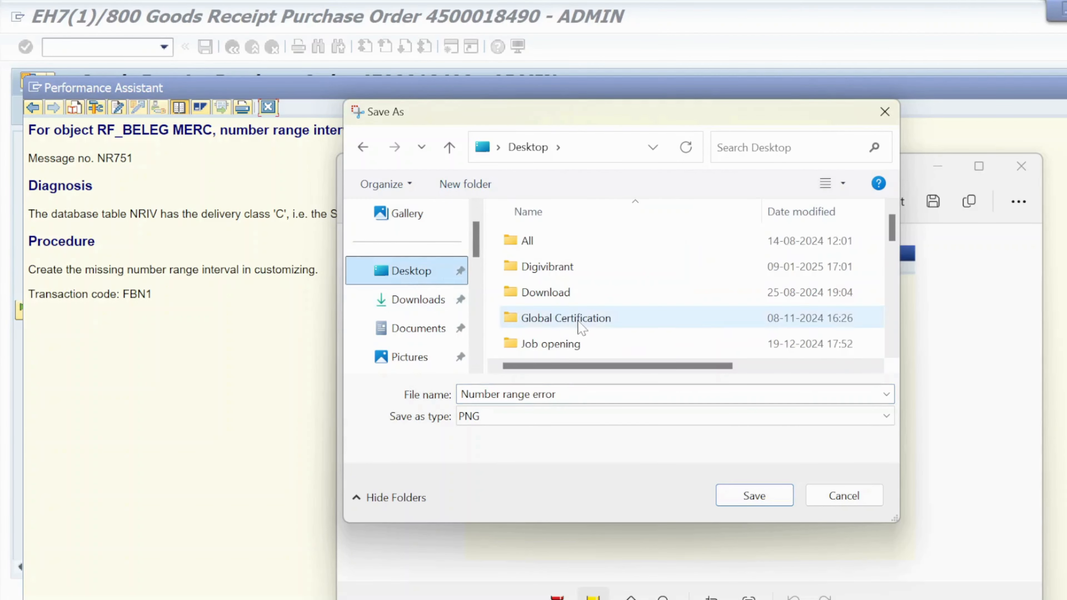
left_click(755, 495)
left_click(938, 166)
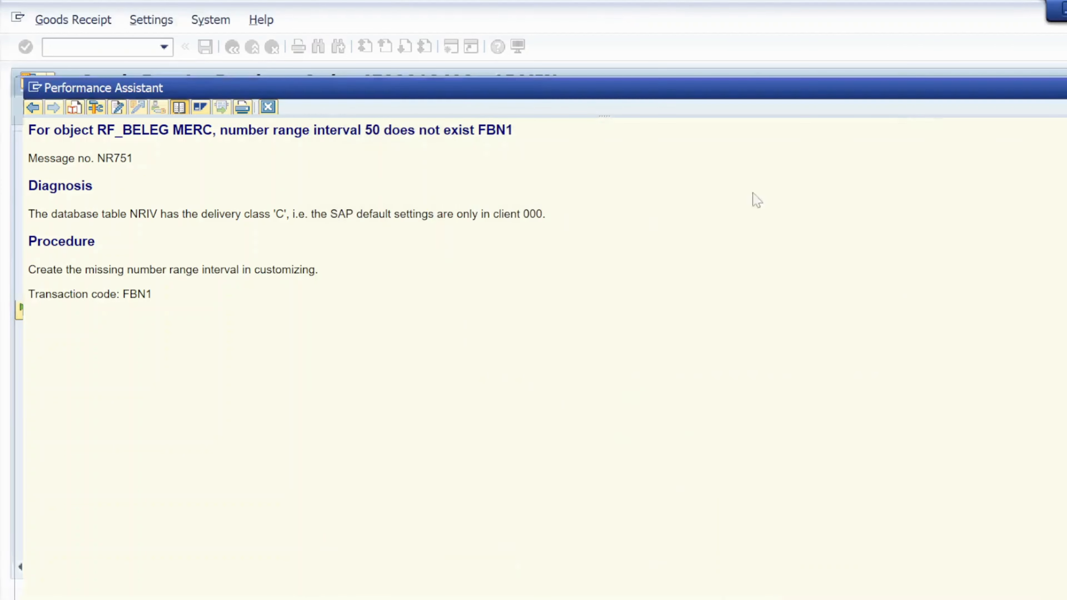
- Close the error's help text and the message log to return to the goods receipt
left_click(268, 107)
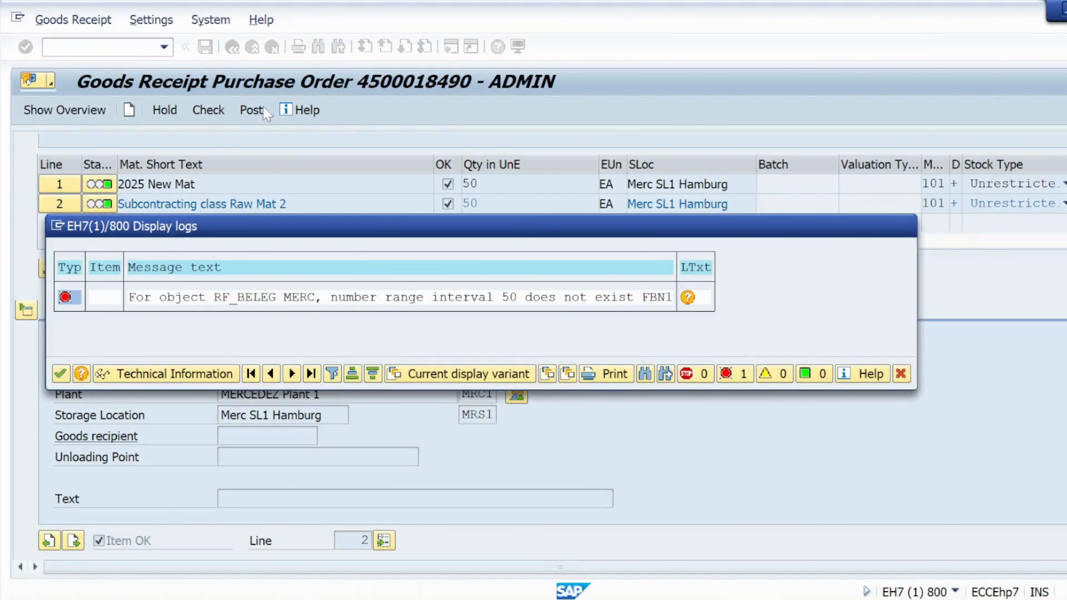
left_click(906, 227)
left_click(101, 47)
type("/o")
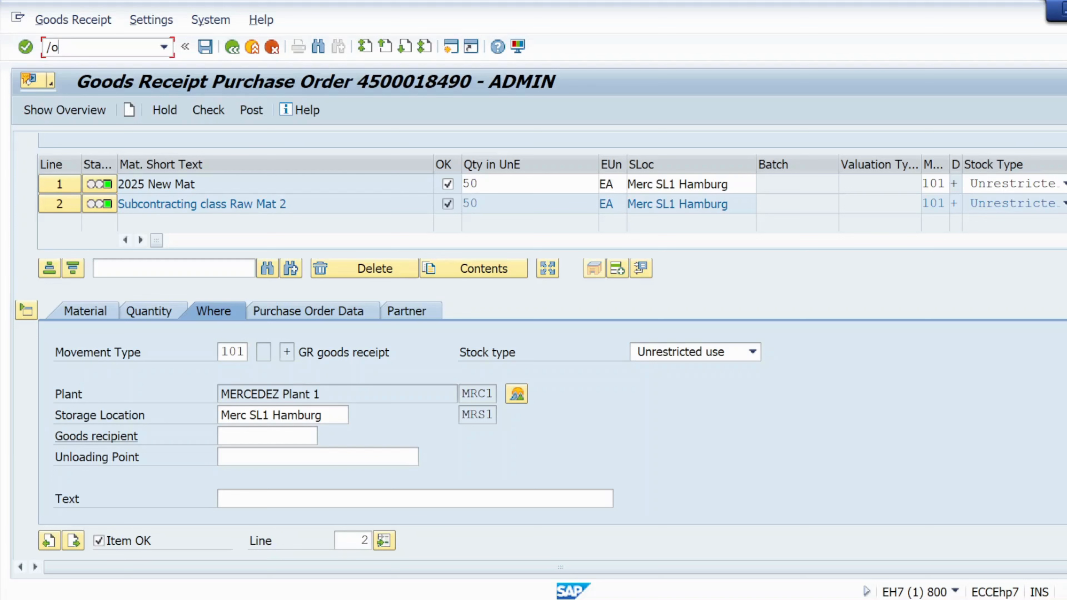
key("BackSpace")
key("BackSpace")
- Check and post the goods receipt again, and open the long text of the logged error
left_click(208, 110)
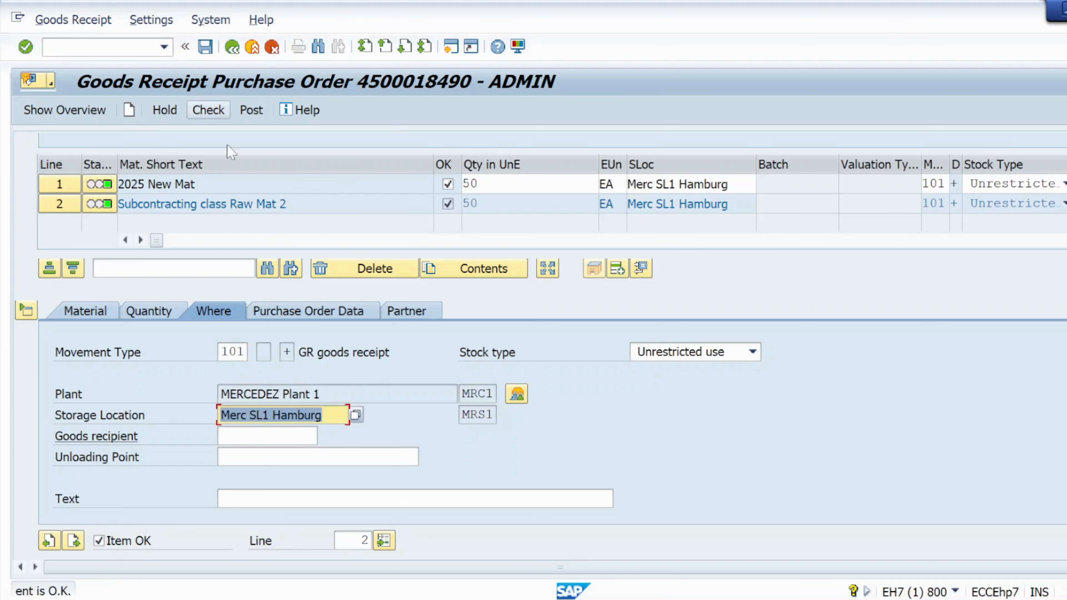
left_click(251, 110)
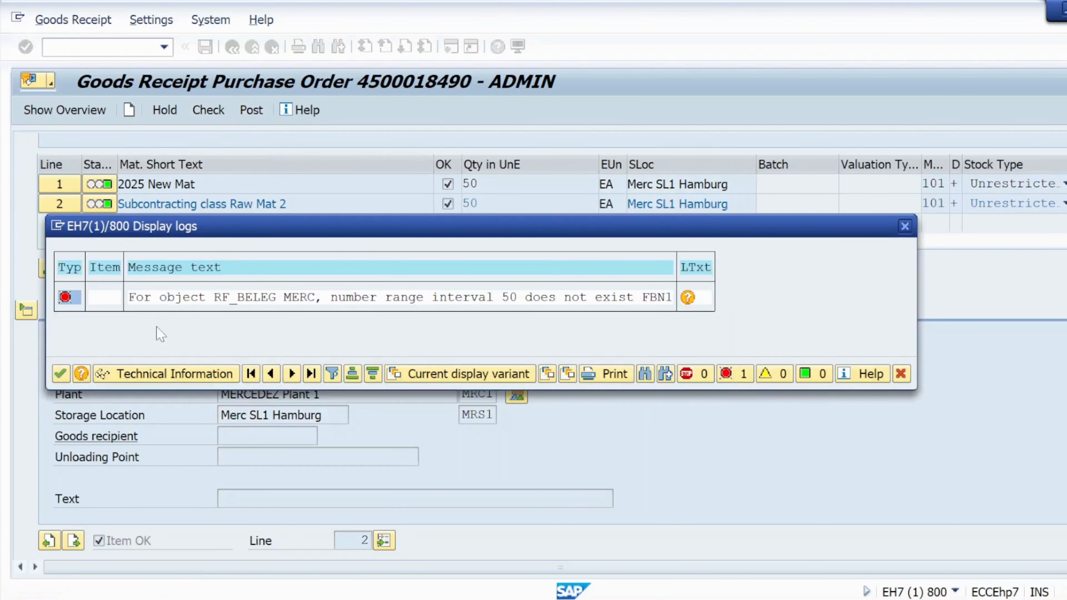
left_click(688, 297)
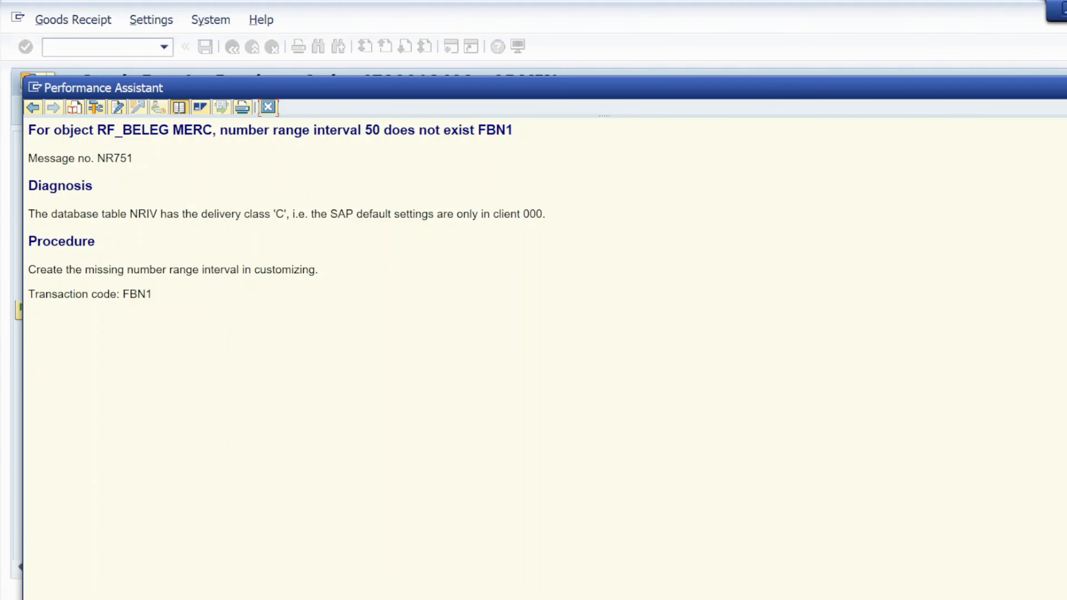
- Copy the error's heading line and paste it into the Notepad notes as a new paragraph below the account numbers
left_click_drag(29, 130, 545, 149)
key("ctrl+c")
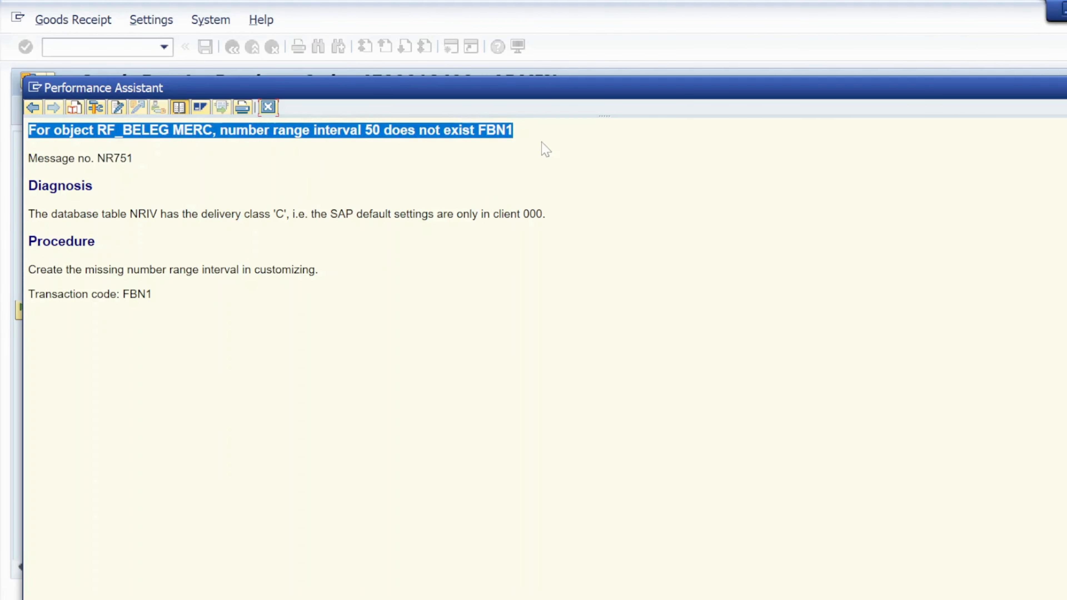
key("alt+Tab")
key("alt+Tab")
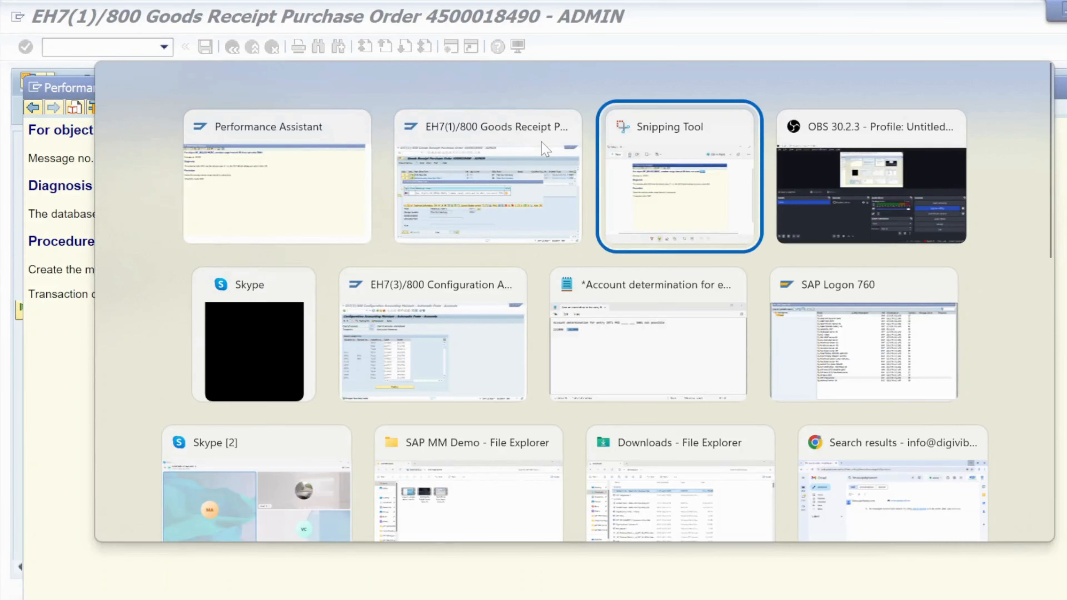
key("alt+shift+Tab")
key("Down")
key("Right")
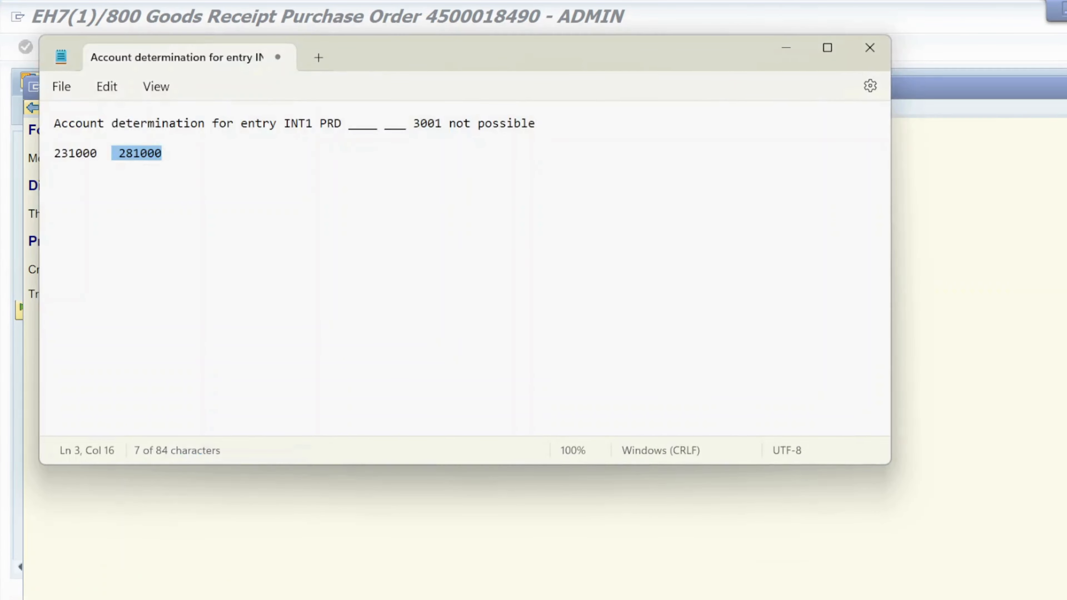
key("End")
key("Return")
key("Return")
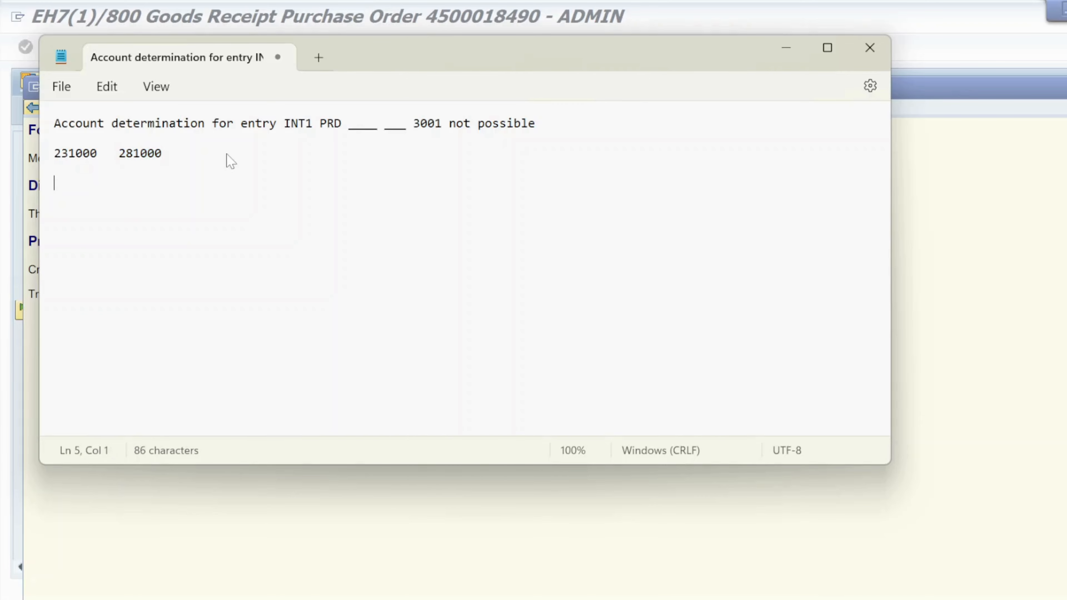
key("ctrl+v")
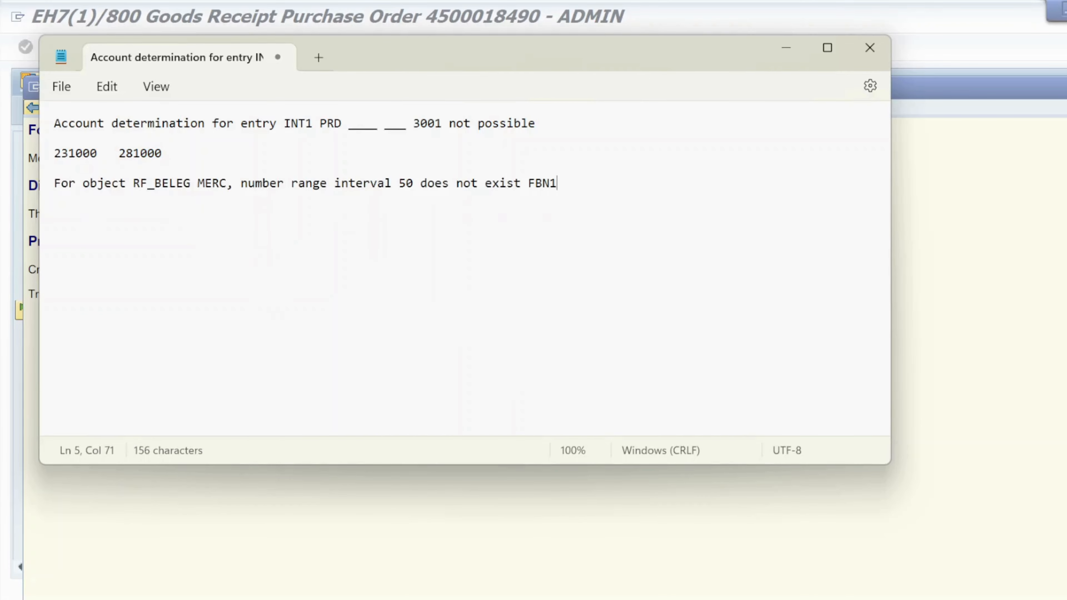
- Insert blank lines between the account numbers and the pasted error, and highlight interval number 50
left_click(189, 158)
key("Return")
key("Return")
key("Return")
key("Return")
key("Return")
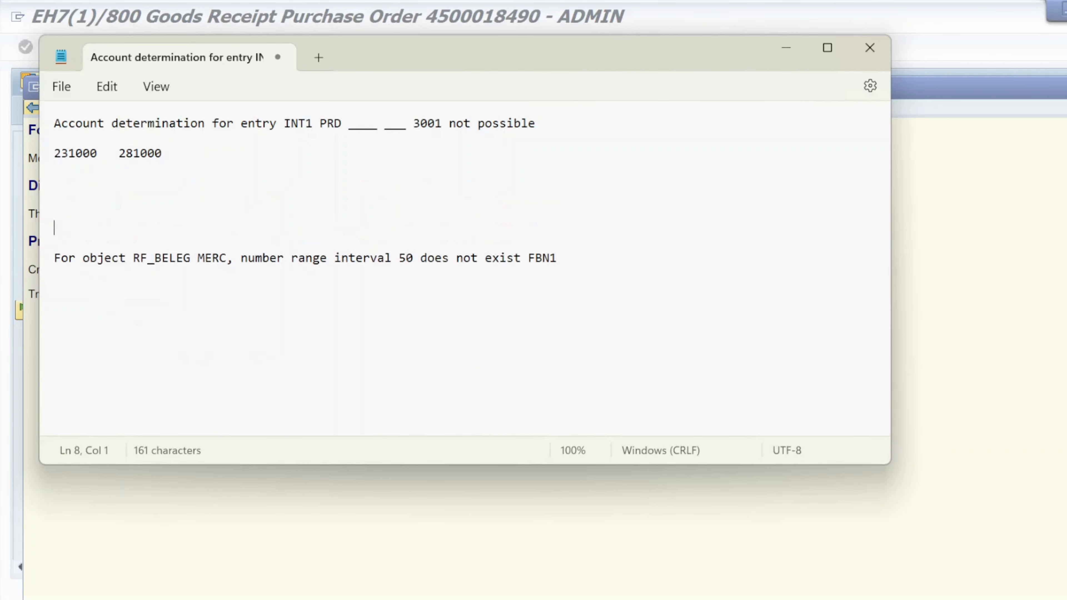
double_click(406, 258)
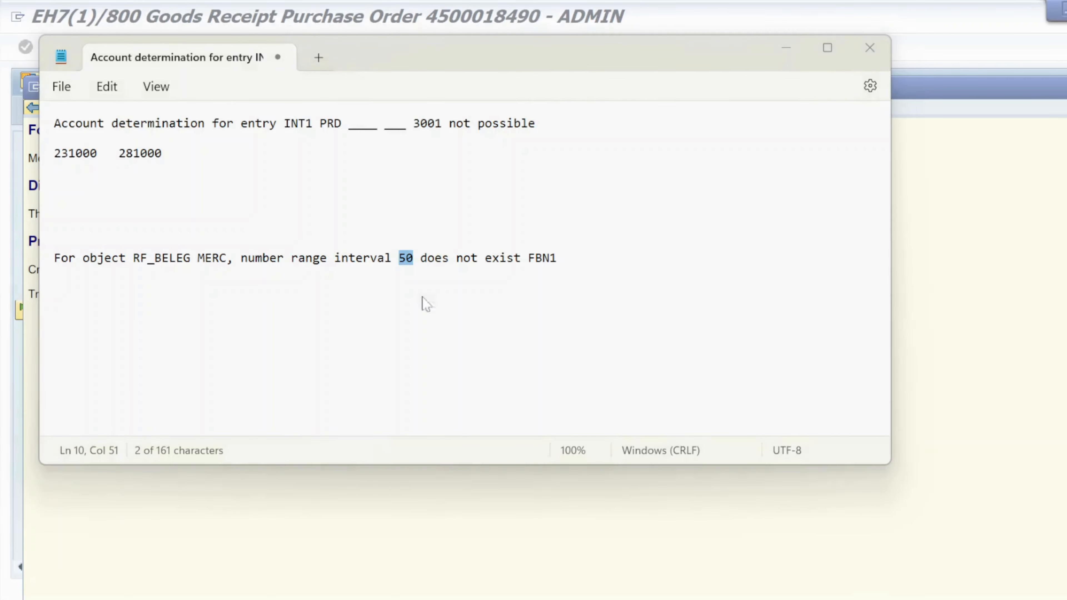
- Return to SAP, close the error's help text, minimize the notes and dismiss the message log
key("alt+Tab")
key("alt+Tab")
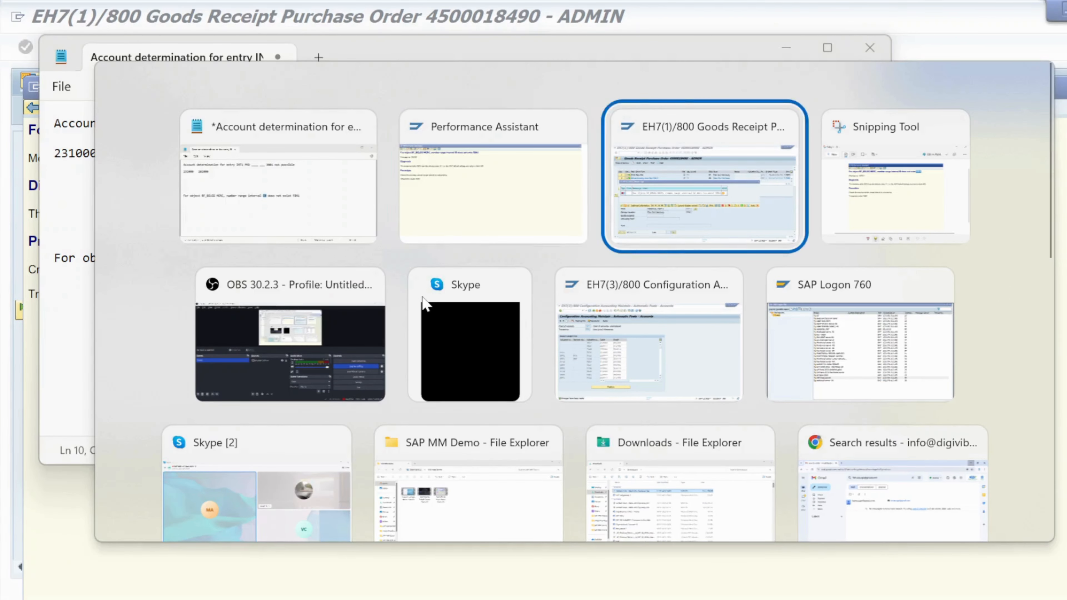
key("alt+shift+Tab")
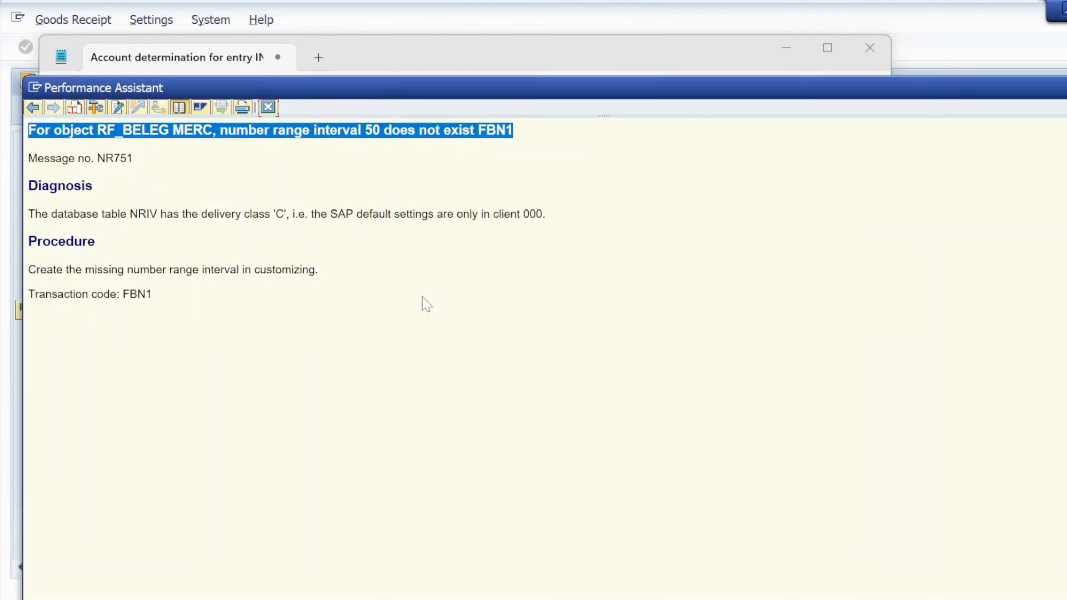
key("alt+Tab")
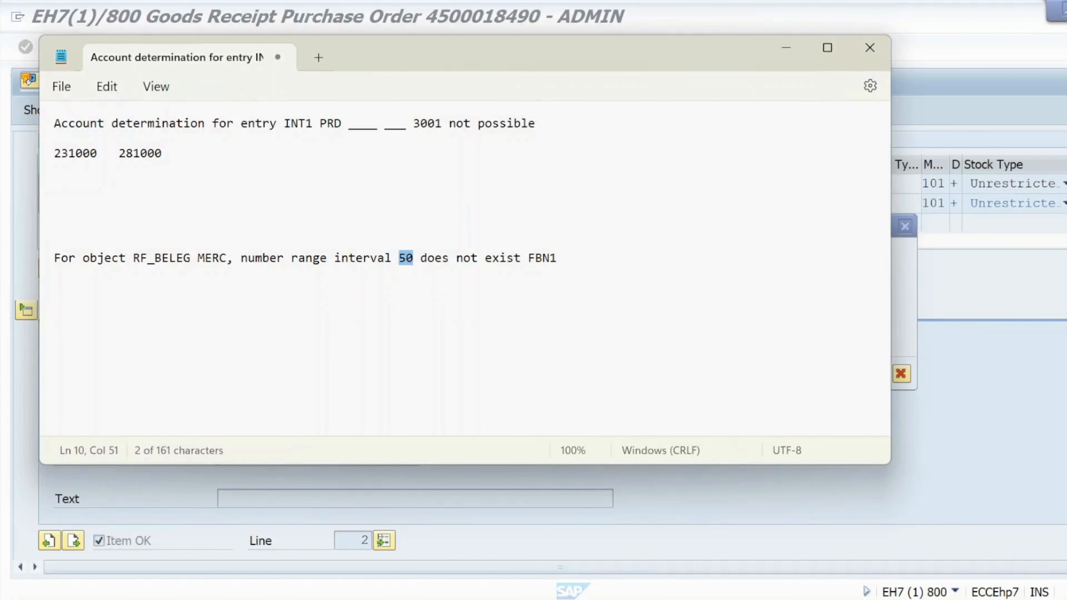
left_click(784, 48)
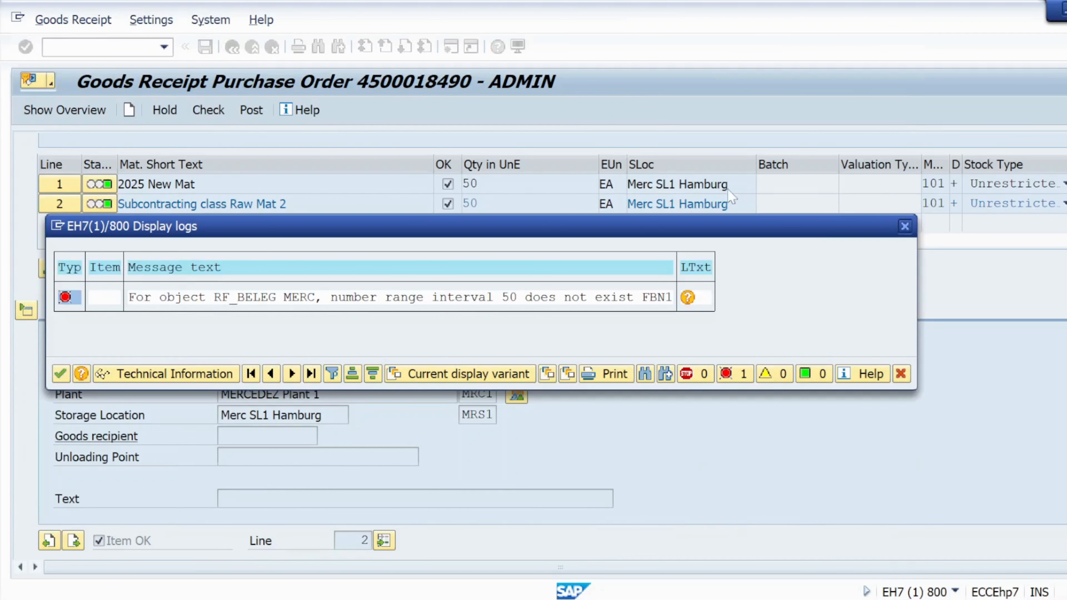
key("Return")
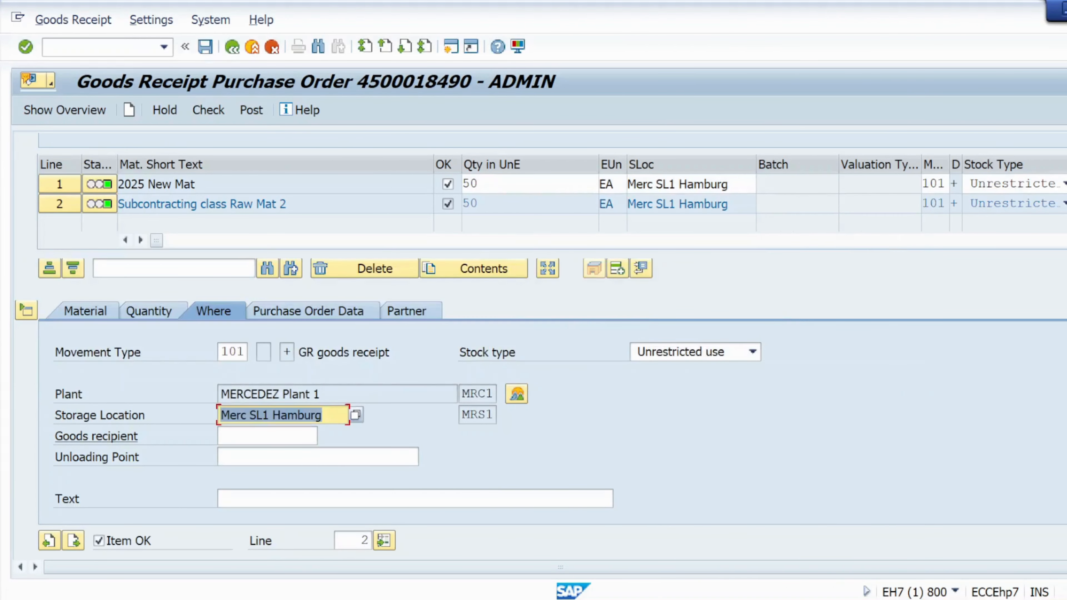
- Open transaction FBN1 in a new session
key("ctrl+slash")
type("/o")
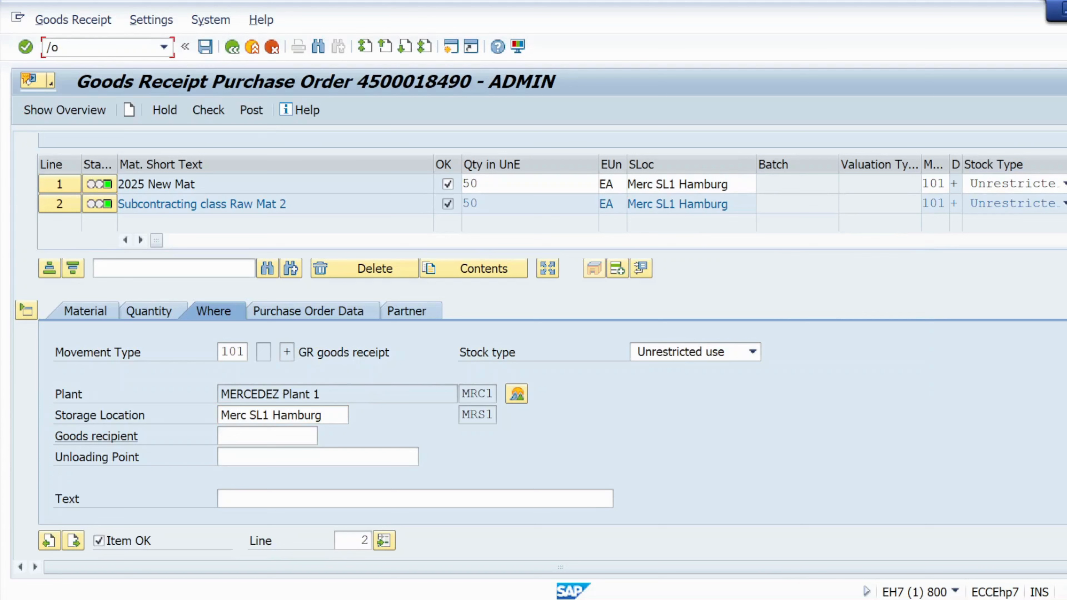
type("fbna")
key("BackSpace")
type("1")
key("Return")
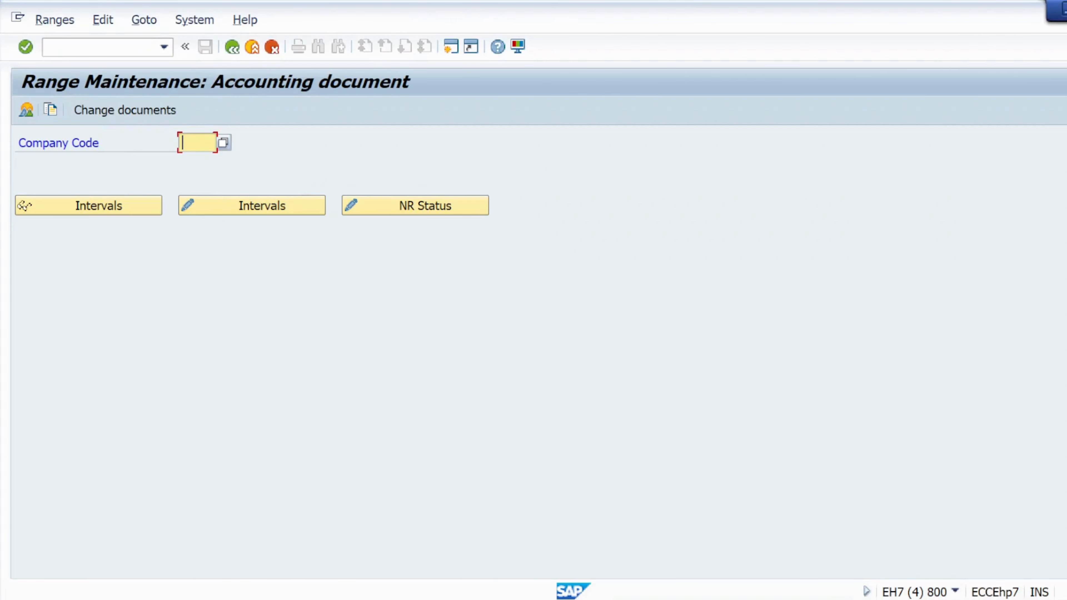
type("krip")
key("BackSpace")
key("BackSpace")
key("BackSpace")
key("BackSpace")
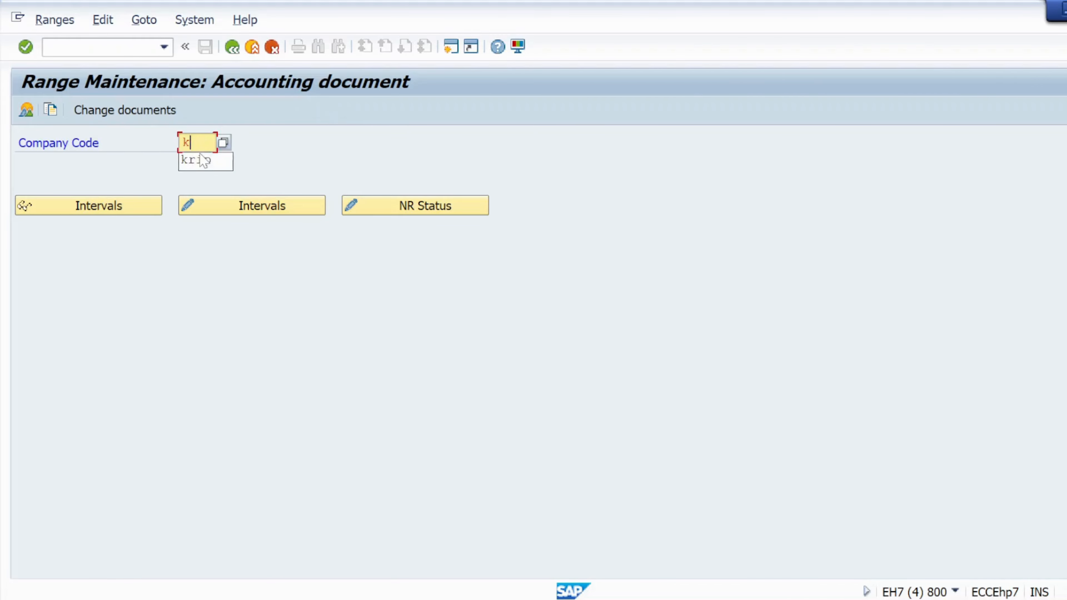
- Recheck the goods receipt session, enter company code merc in range maintenance and open its intervals for editing
key("alt+Tab")
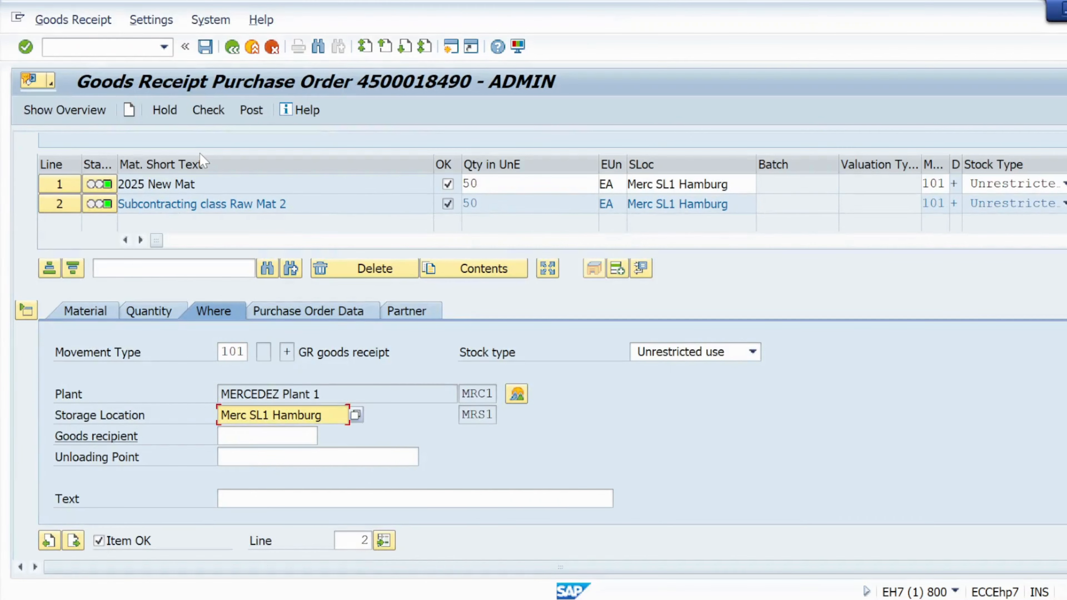
key("alt+Tab")
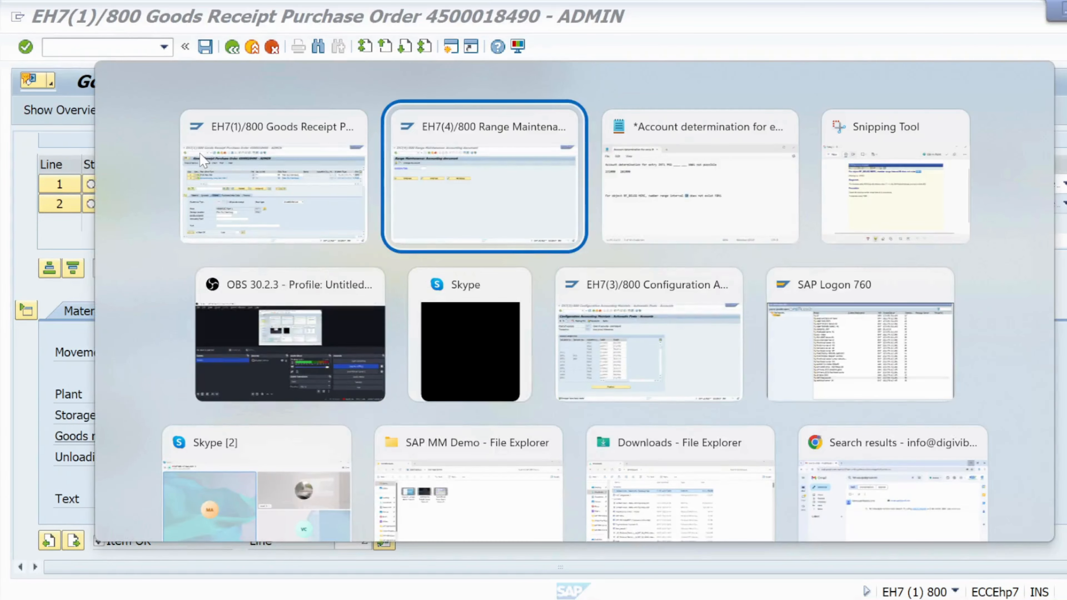
type("merc")
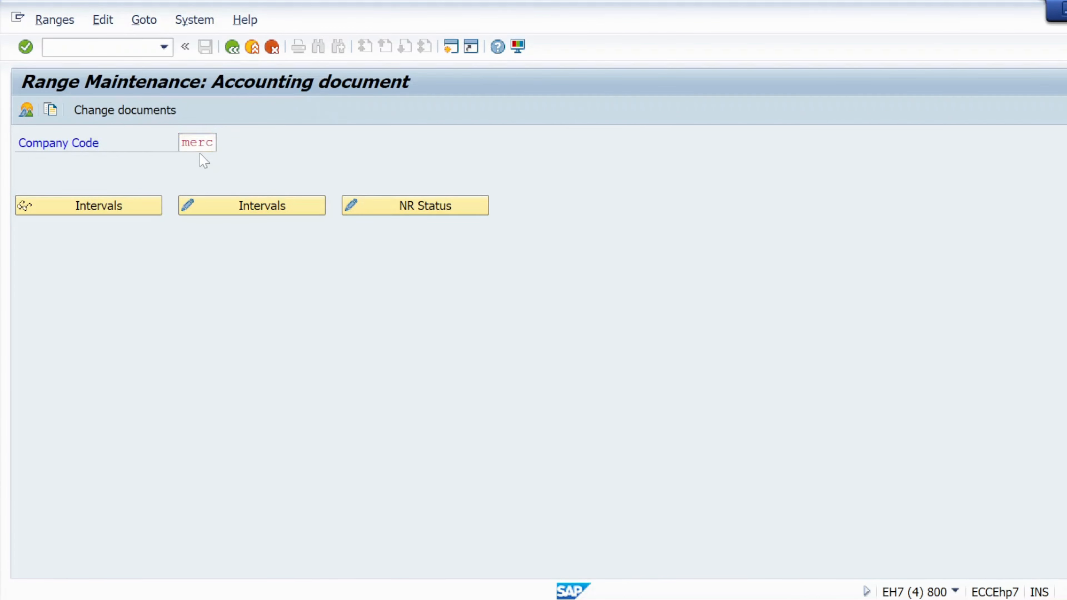
left_click(238, 207)
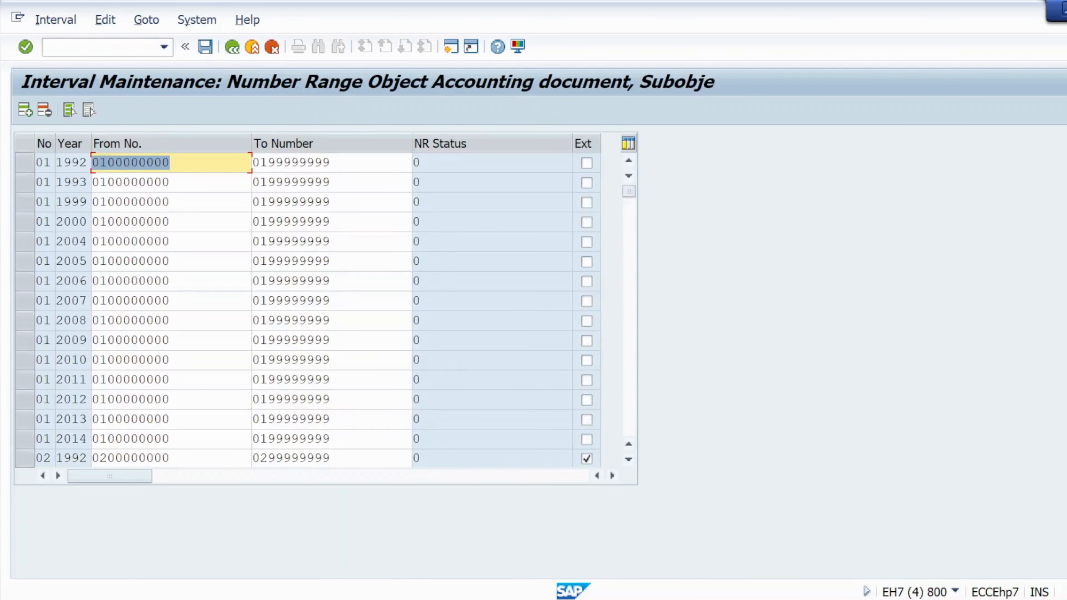
- Look through the number range intervals for the entries numbered 50 and 51, and highlight year 2024 of interval 51
scroll(307, 311, "down", 15)
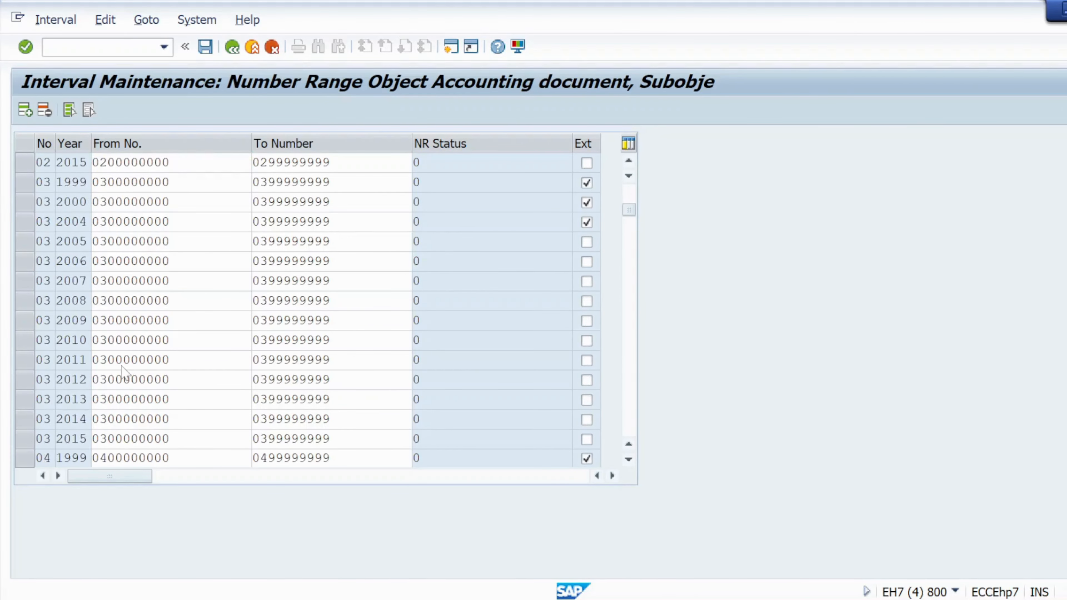
scroll(307, 311, "down", 20)
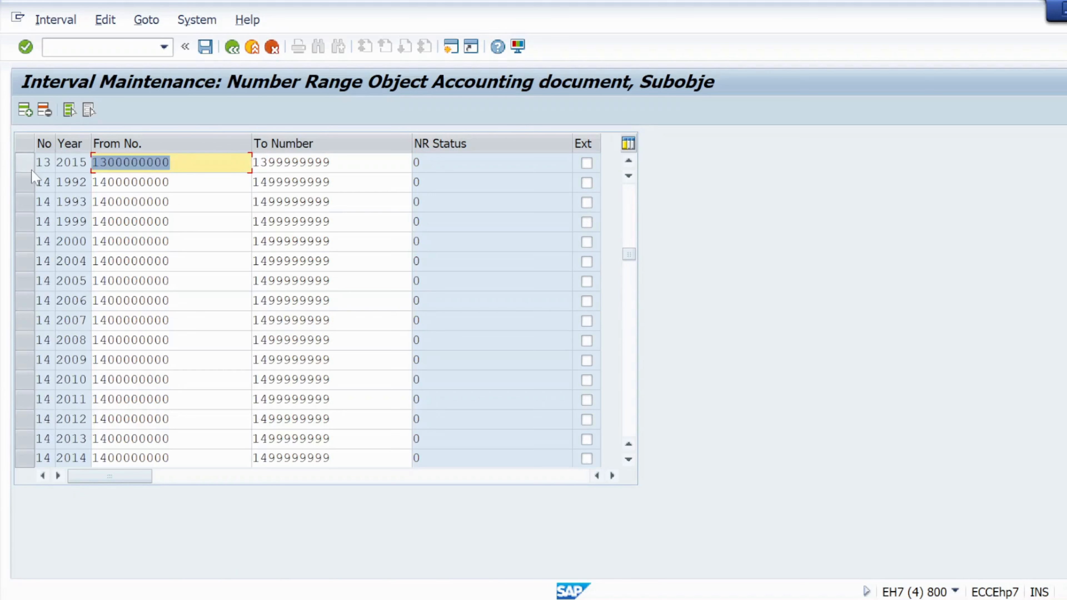
scroll(72, 416, "down", 20)
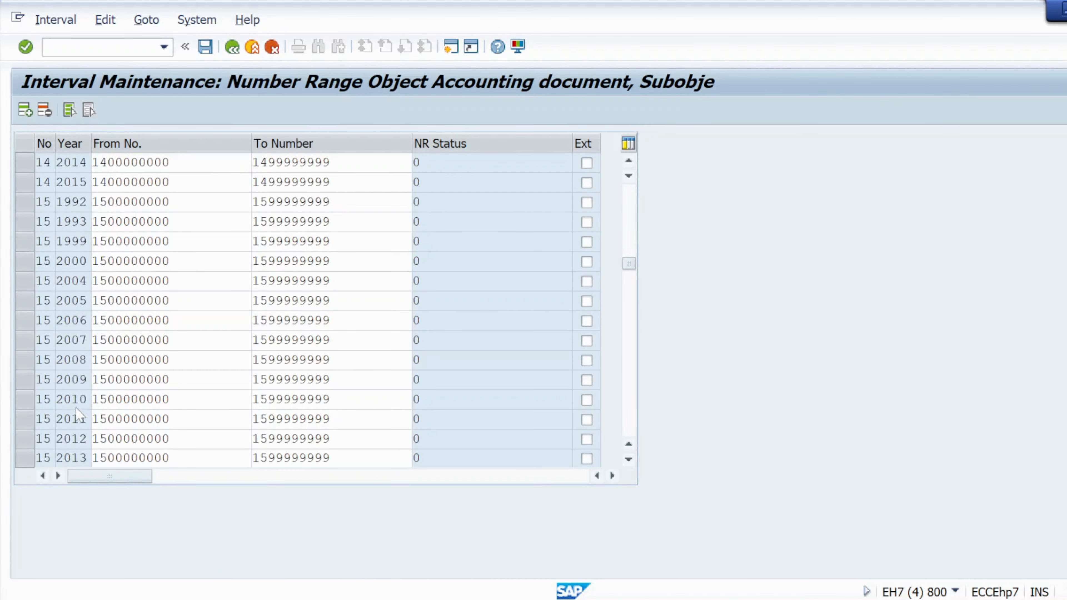
scroll(69, 429, "down", 20)
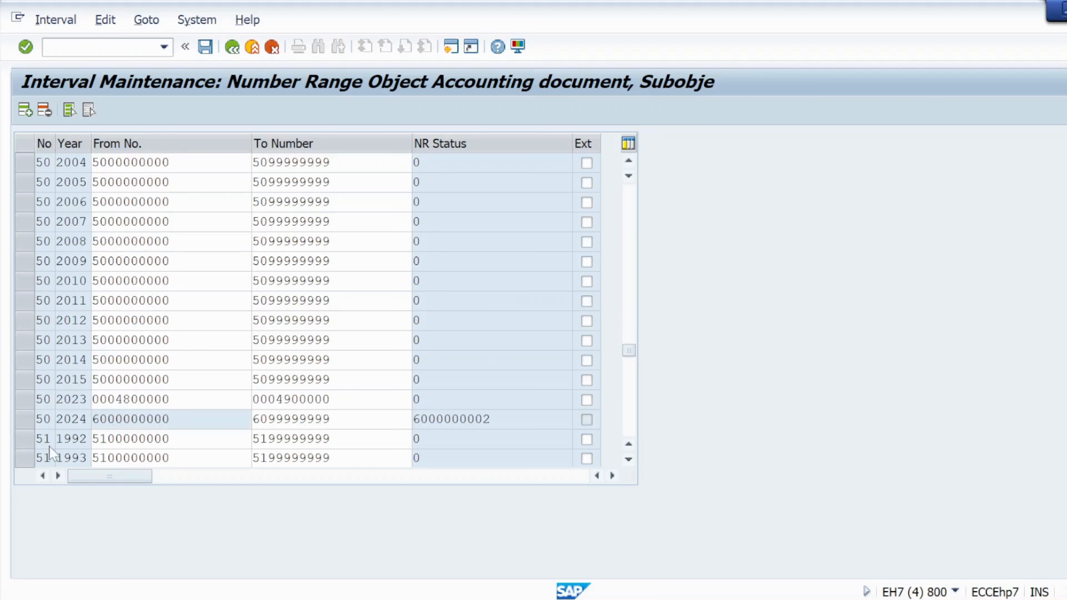
scroll(55, 454, "down", 6)
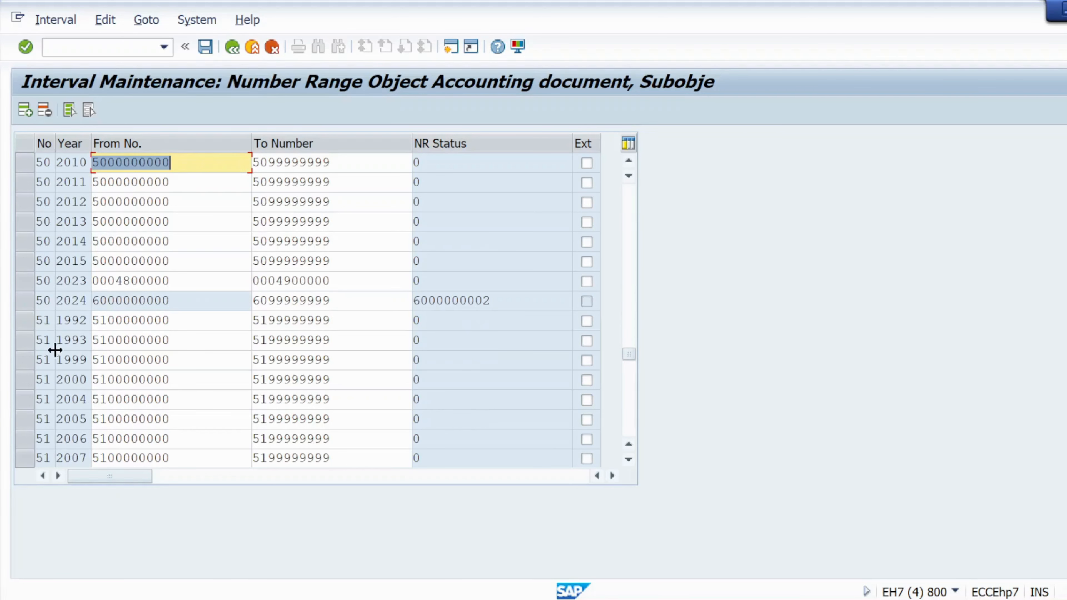
scroll(59, 416, "down", 17)
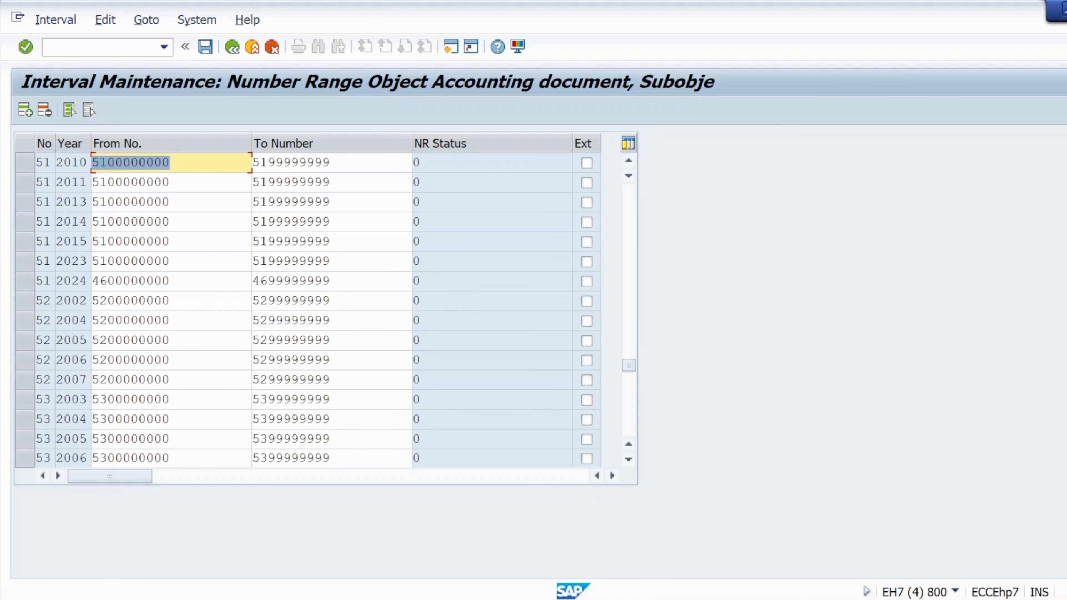
scroll(69, 290, "up", 1)
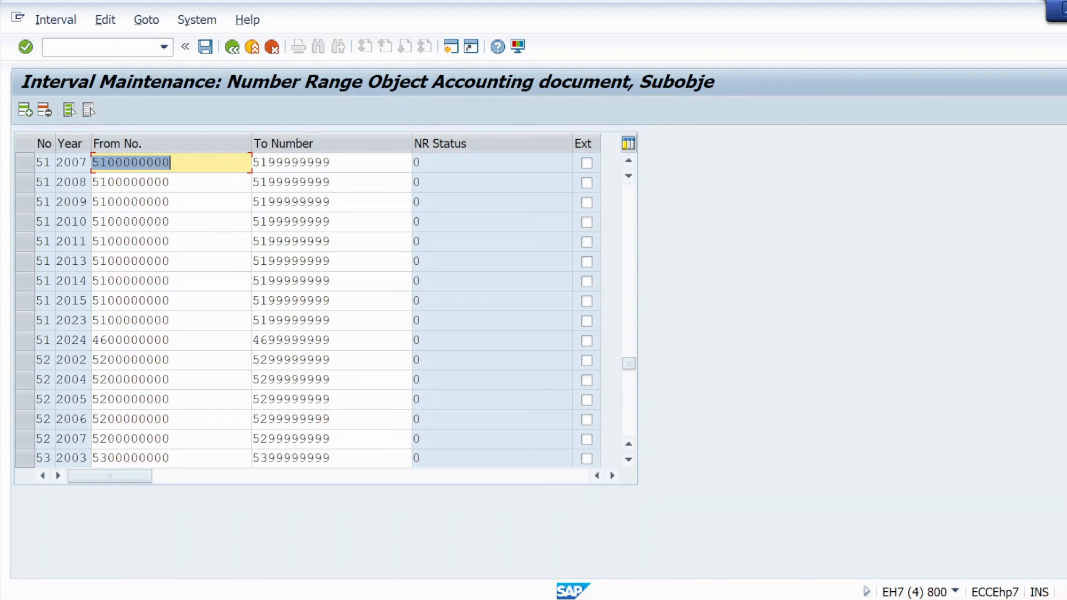
left_click_drag(91, 340, 56, 340)
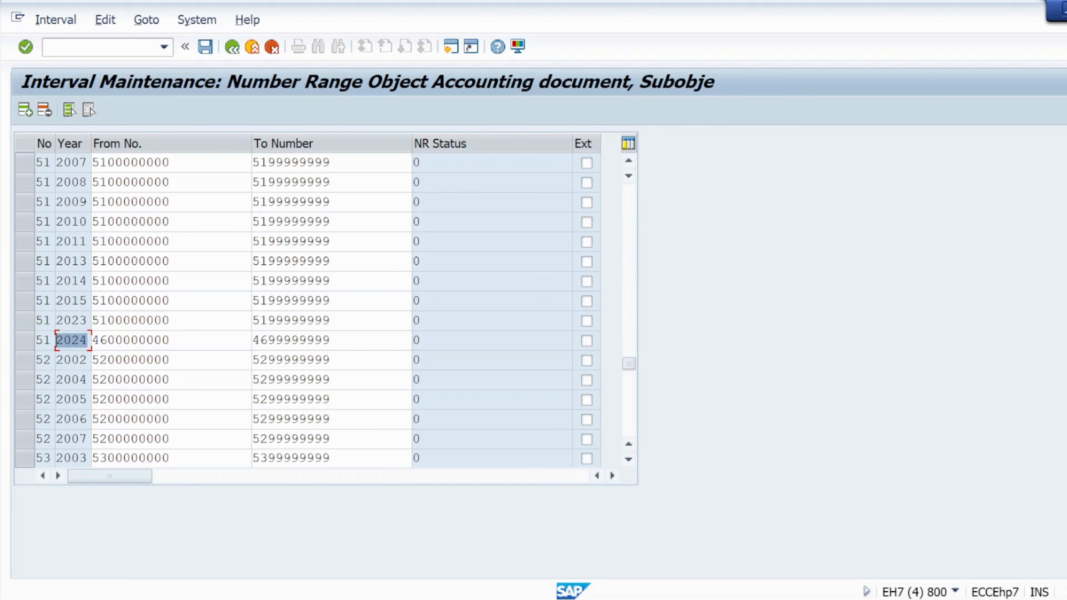
left_click(130, 340)
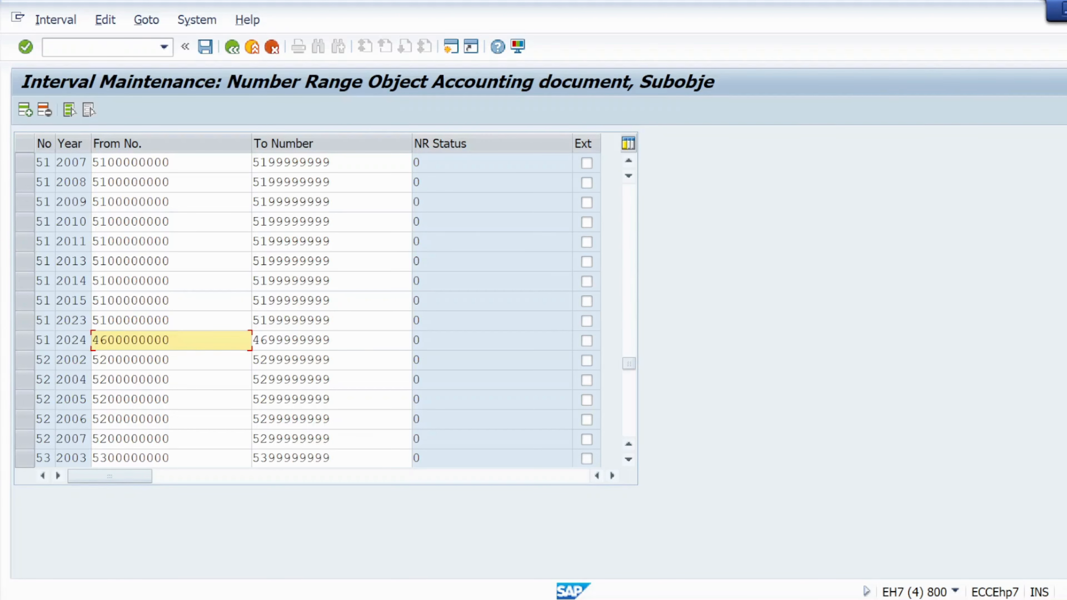
left_click(330, 340)
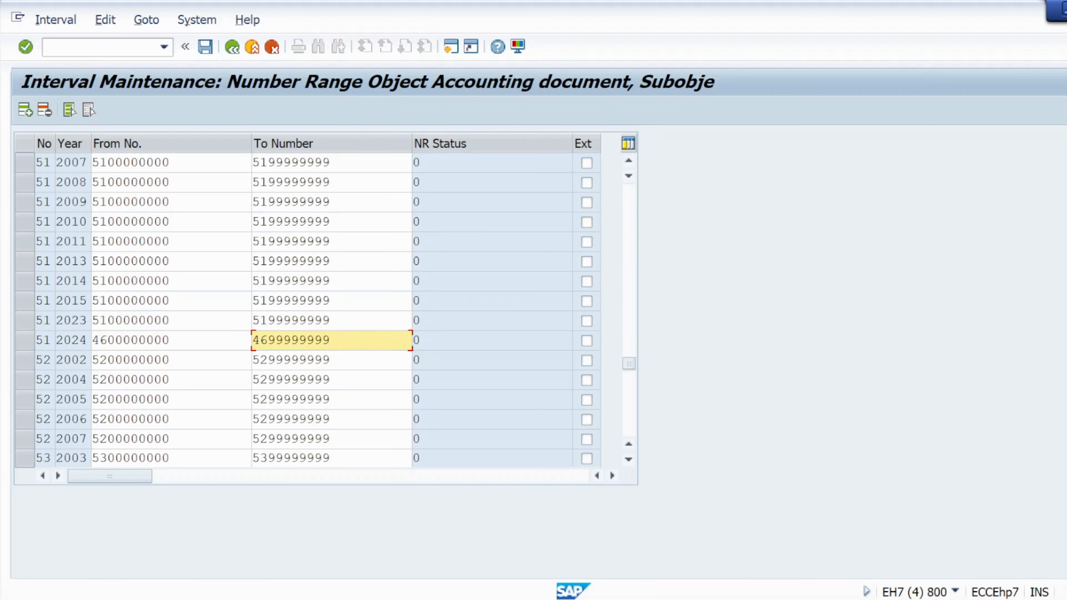
key("BackSpace")
key("BackSpace")
key("BackSpace")
key("BackSpace")
key("BackSpace")
key("BackSpace")
key("BackSpace")
key("BackSpace")
type("00")
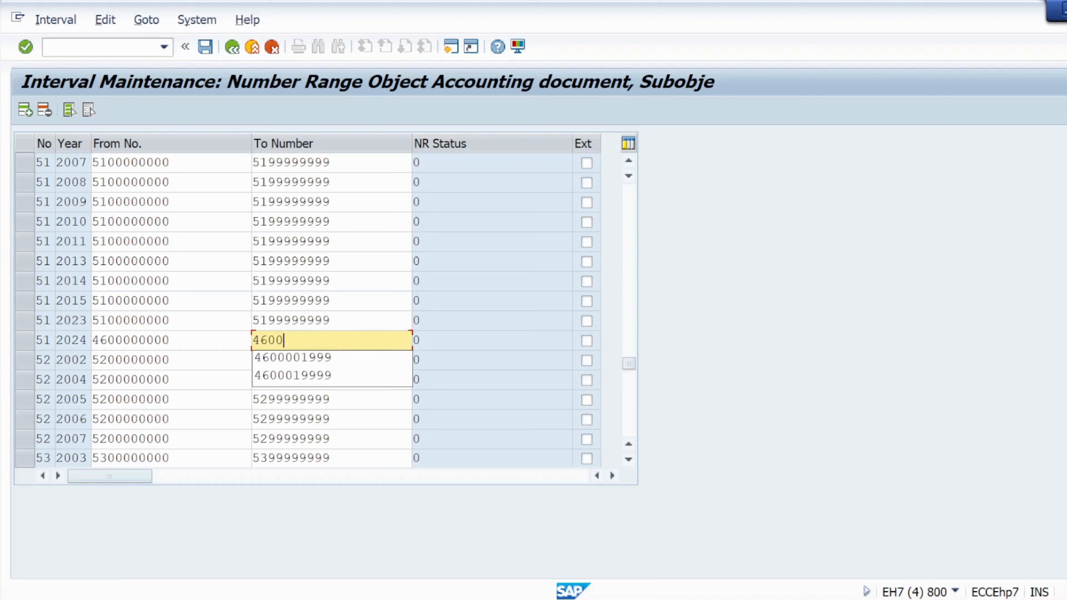
type("00")
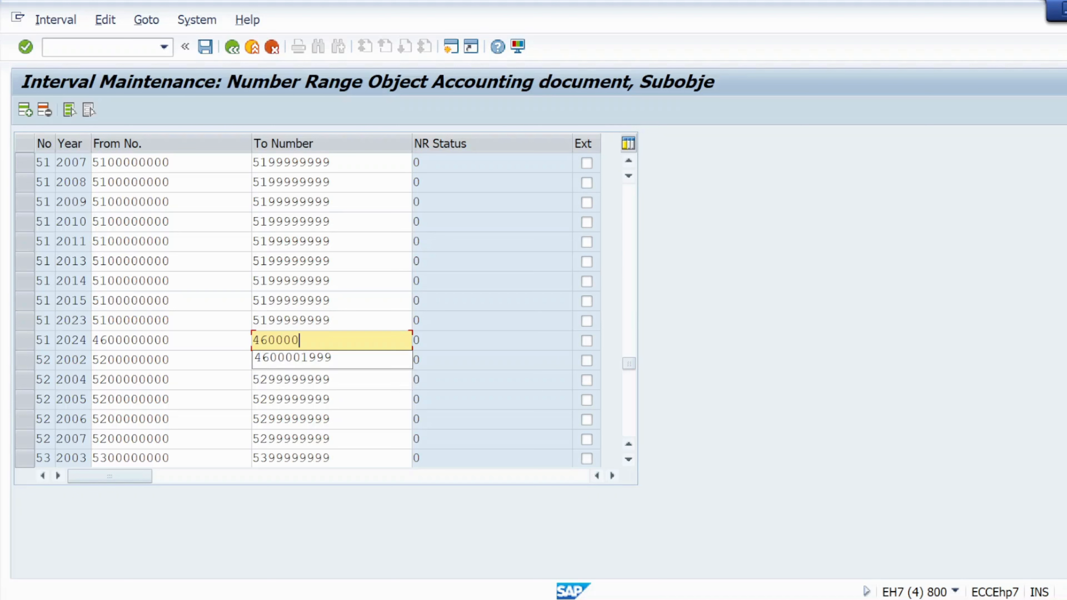
type("4")
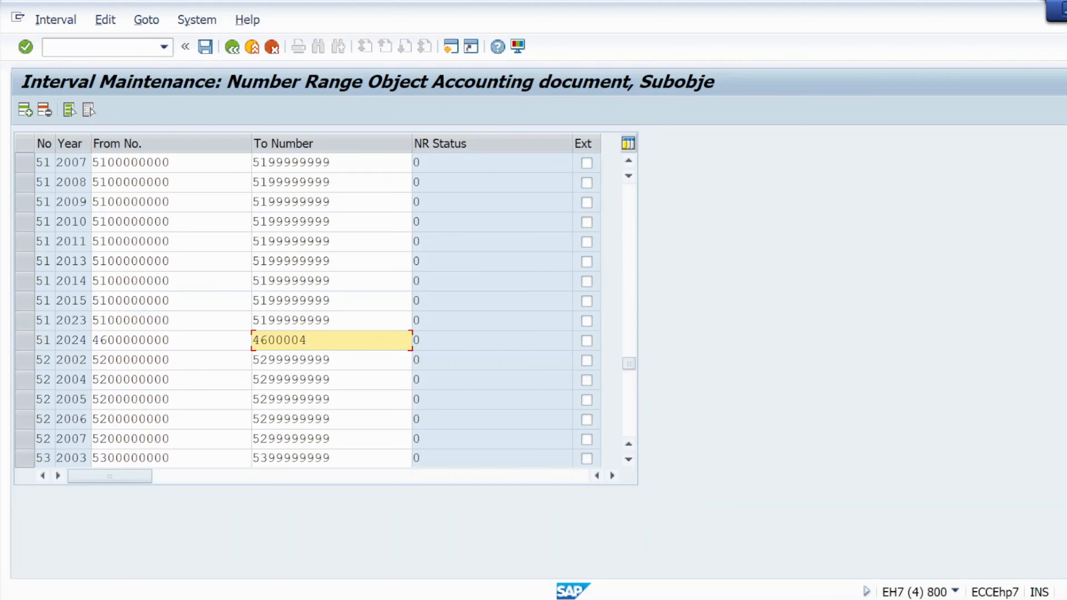
type("999")
left_click(170, 340)
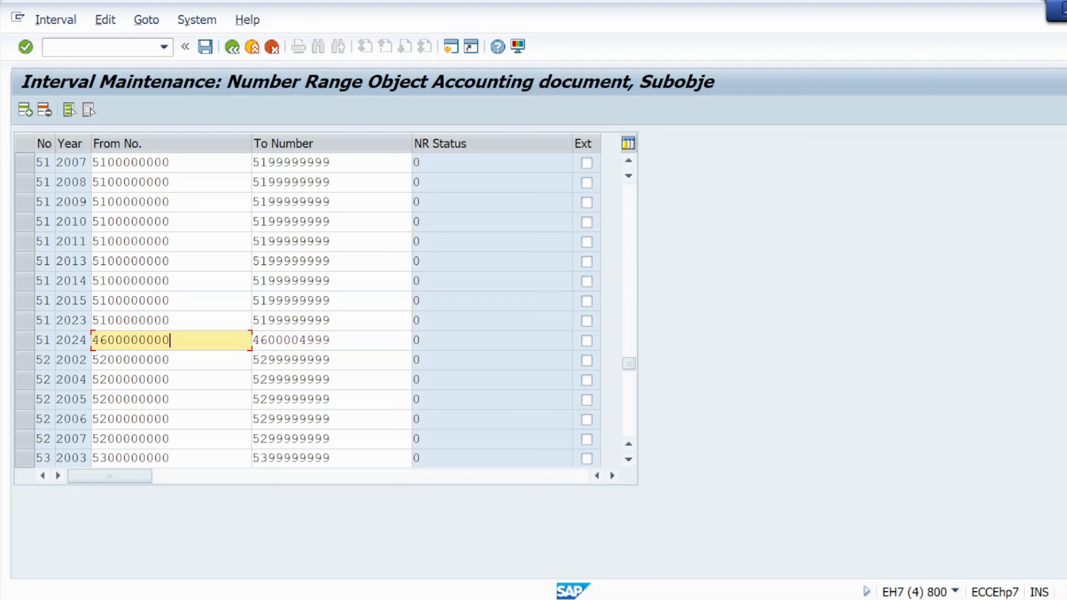
key("BackSpace")
key("BackSpace")
key("BackSpace")
key("BackSpace")
type("4000")
left_click_drag(332, 340, 245, 341)
left_click(252, 339)
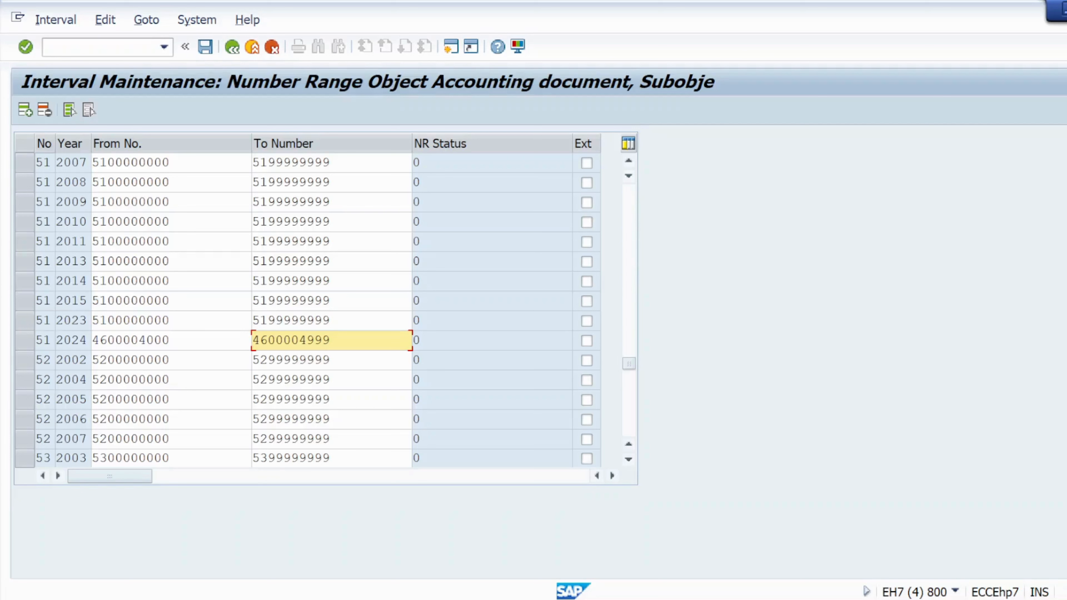
type("4600004999")
left_click(25, 47)
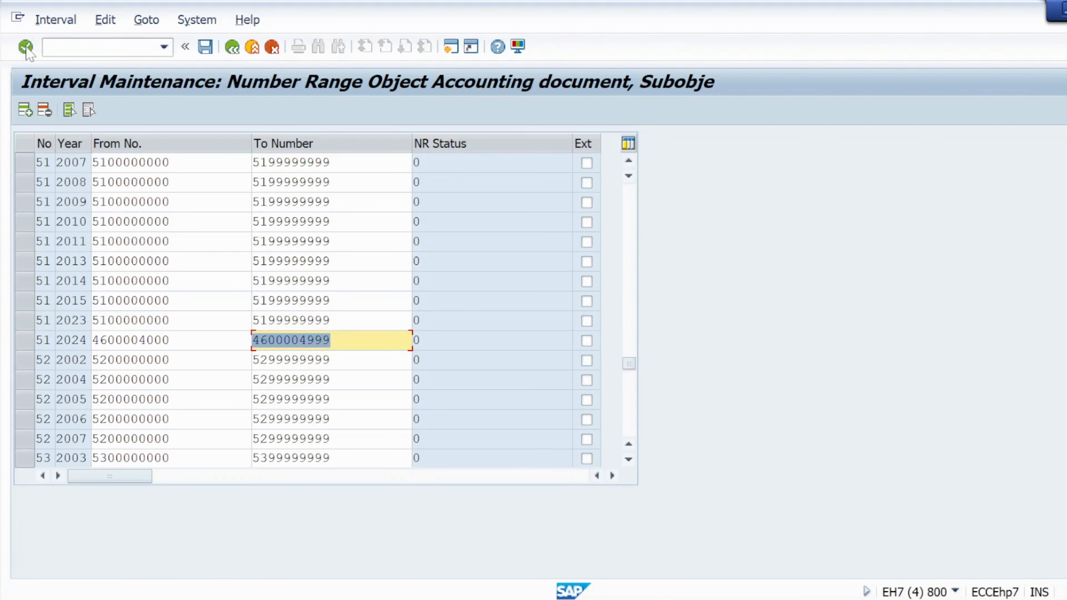
left_click(205, 47)
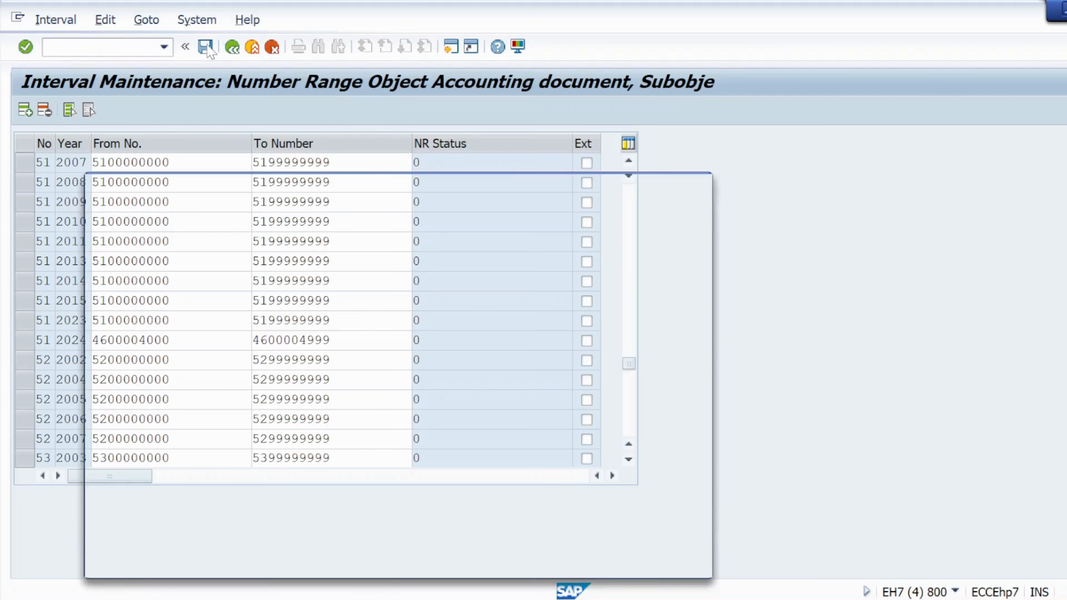
left_click(636, 566)
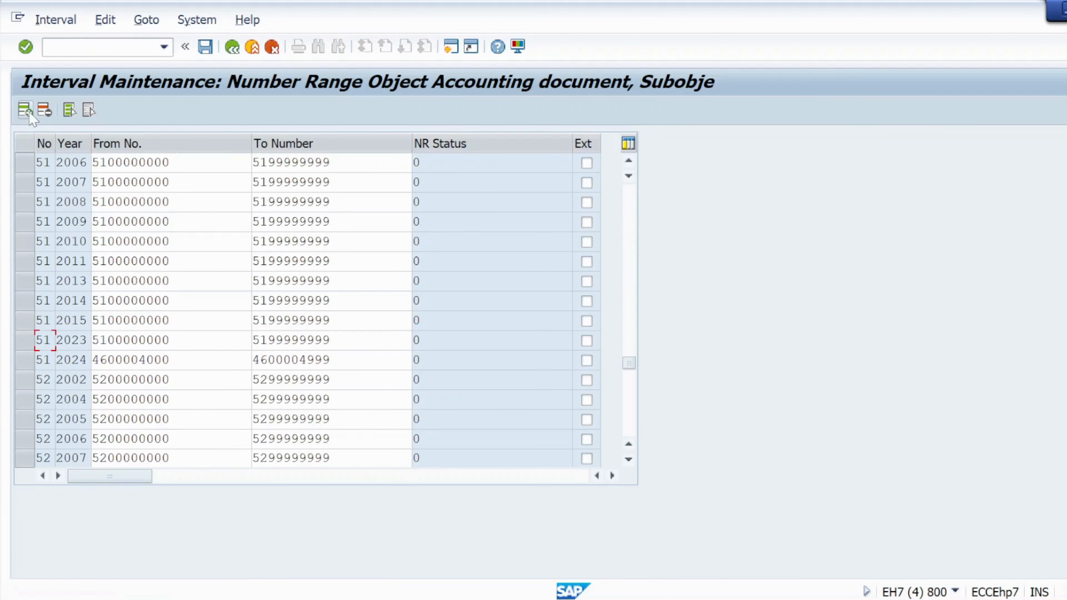
- Locate the new blank line in the interval list and look up the missing interval's number in the Notepad notes
left_click(630, 198)
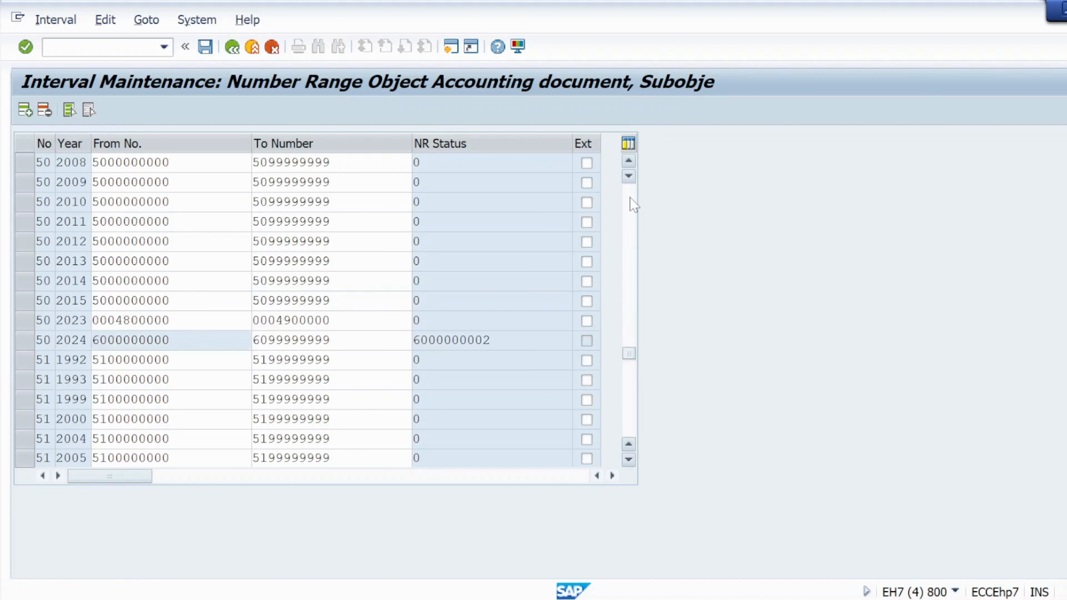
left_click(632, 204)
left_click(630, 208)
left_click(630, 274)
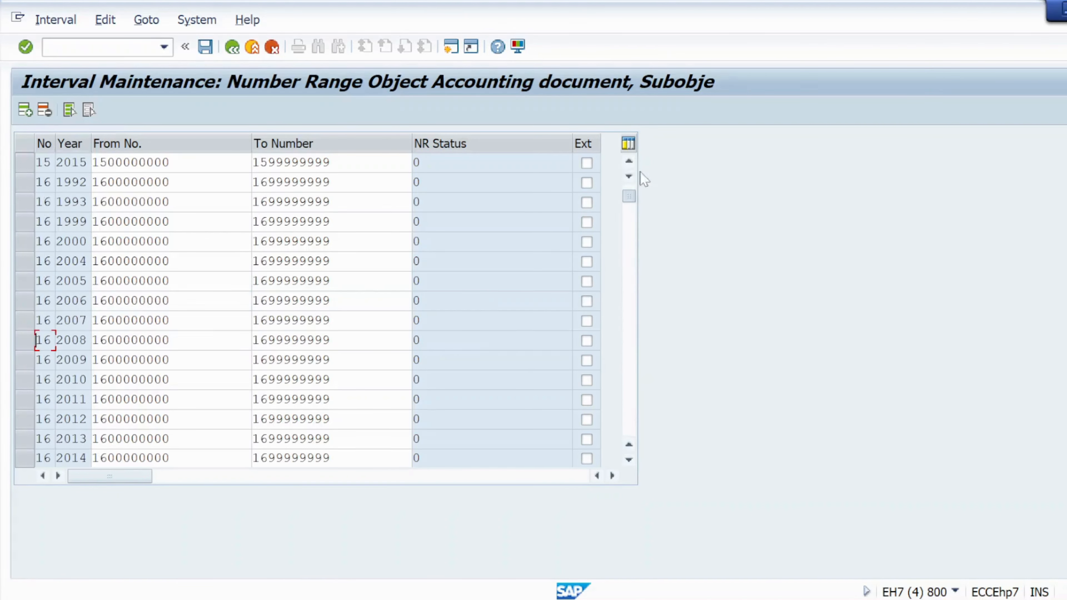
left_click(629, 187)
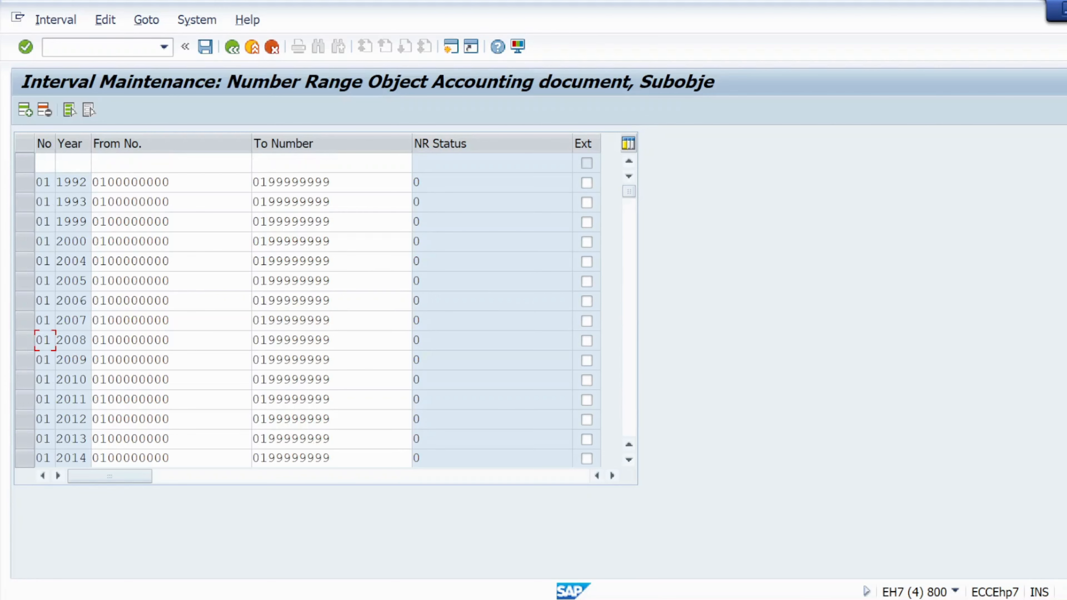
key("alt+Tab")
key("alt+Tab")
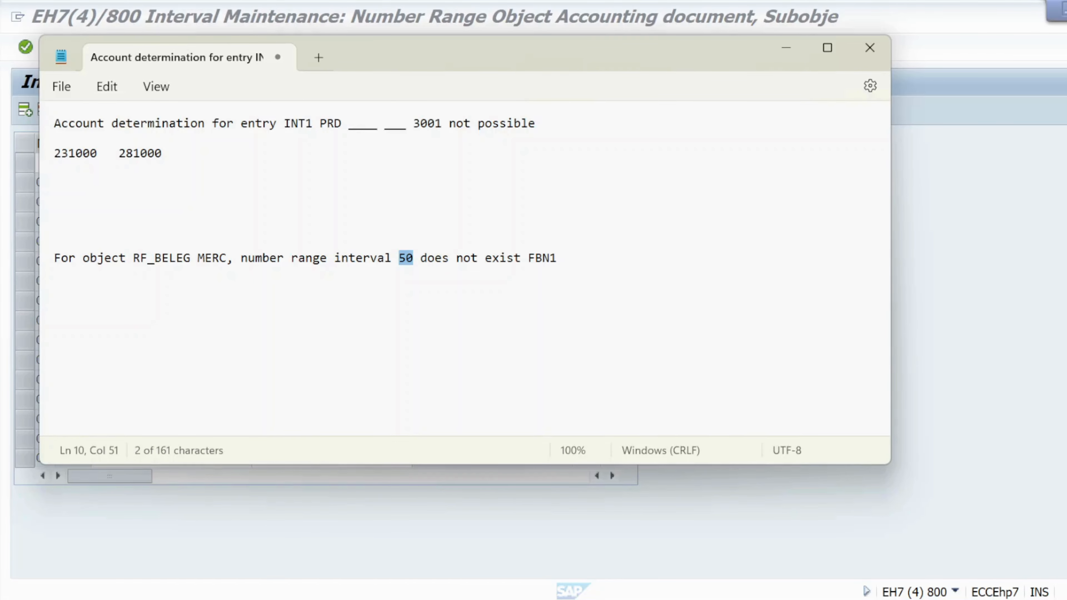
key("alt+Tab")
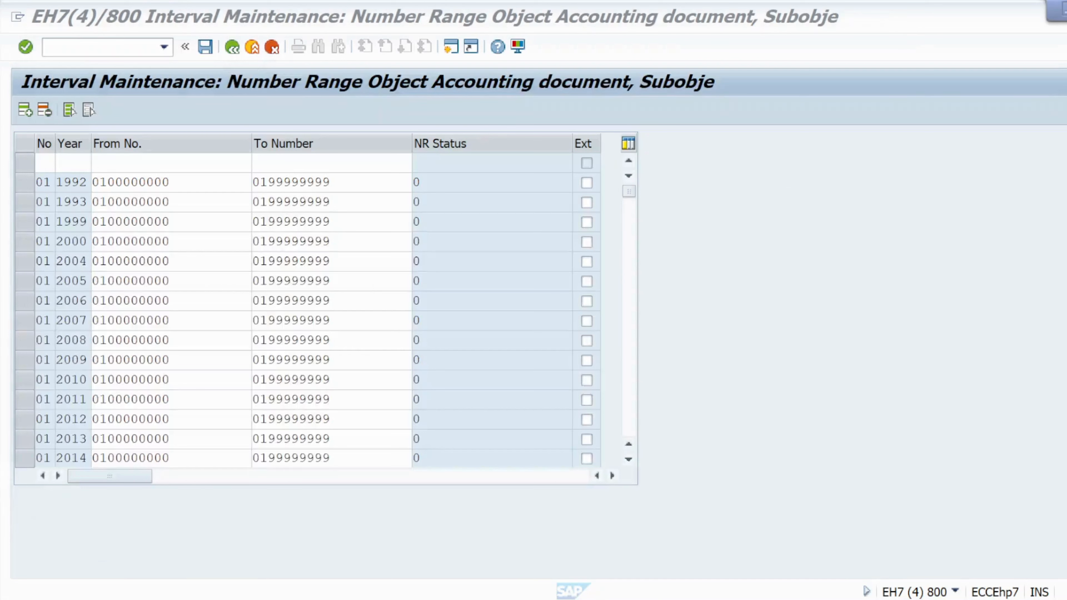
- Enter interval number 50 and year 2025 in the new blank line
left_click(45, 163)
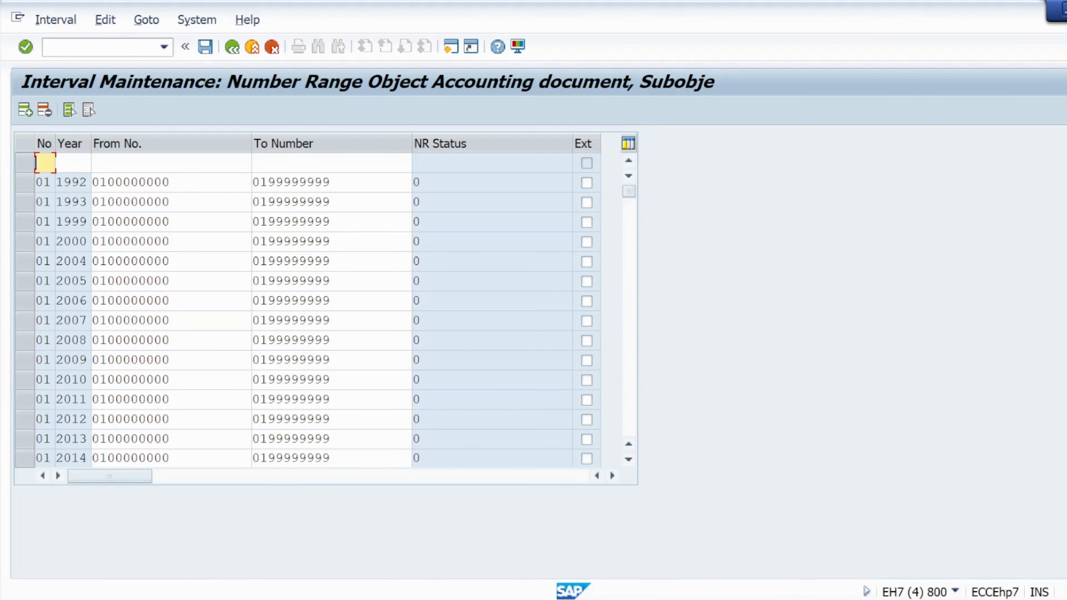
type("50")
left_click(73, 164)
type("2")
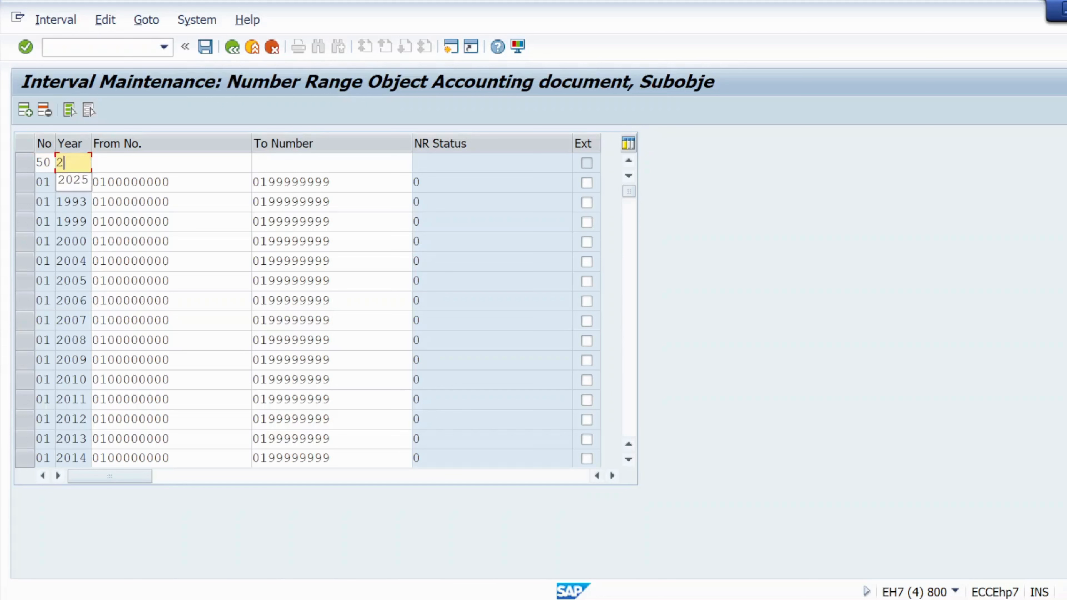
type("025")
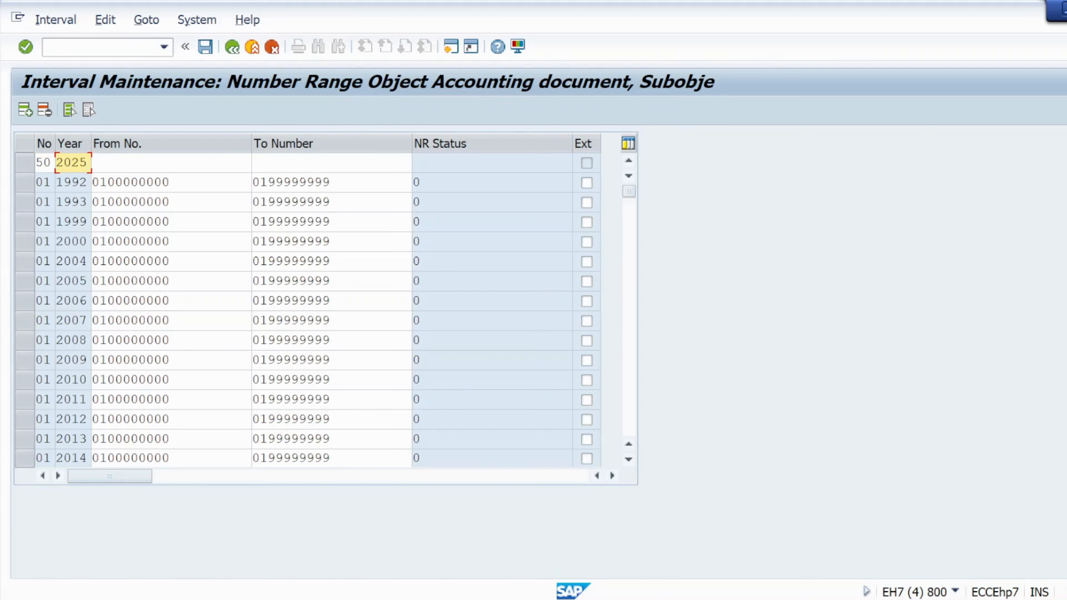
left_click(101, 163)
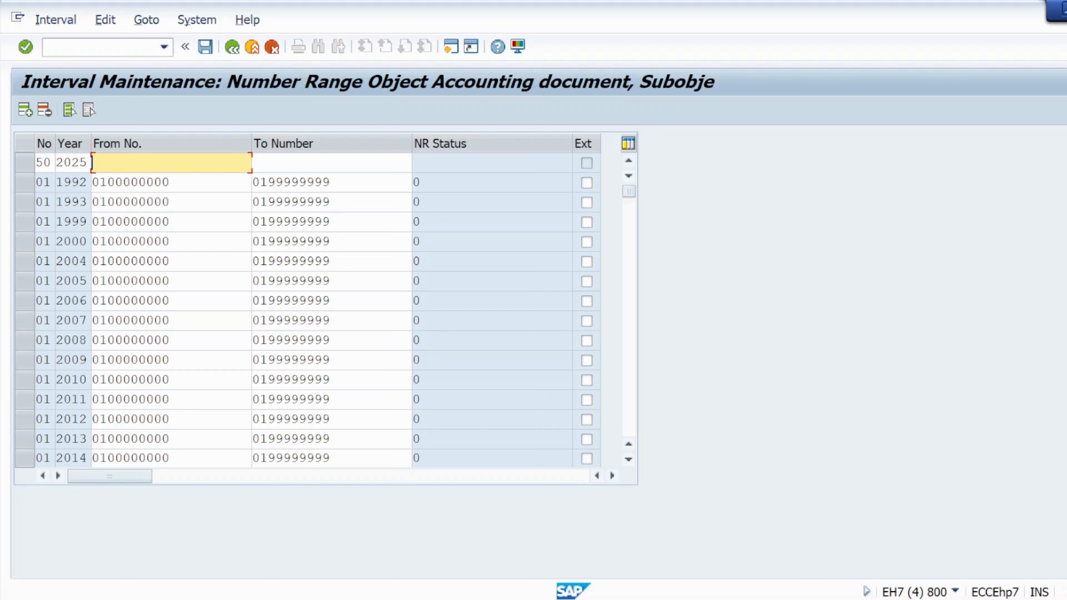
type("4600004999")
key("BackSpace")
key("BackSpace")
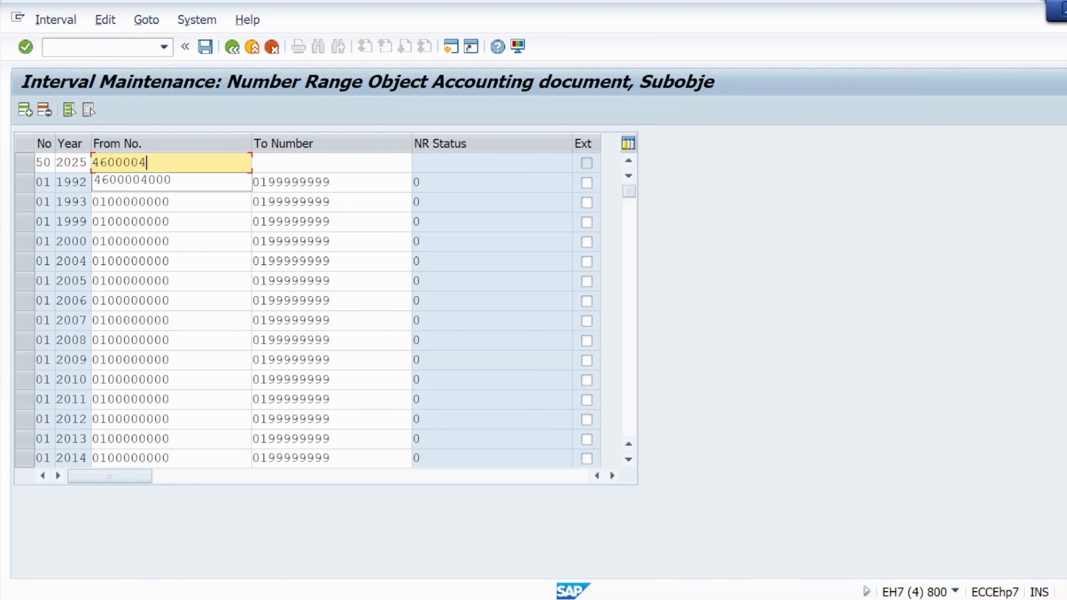
type("5000")
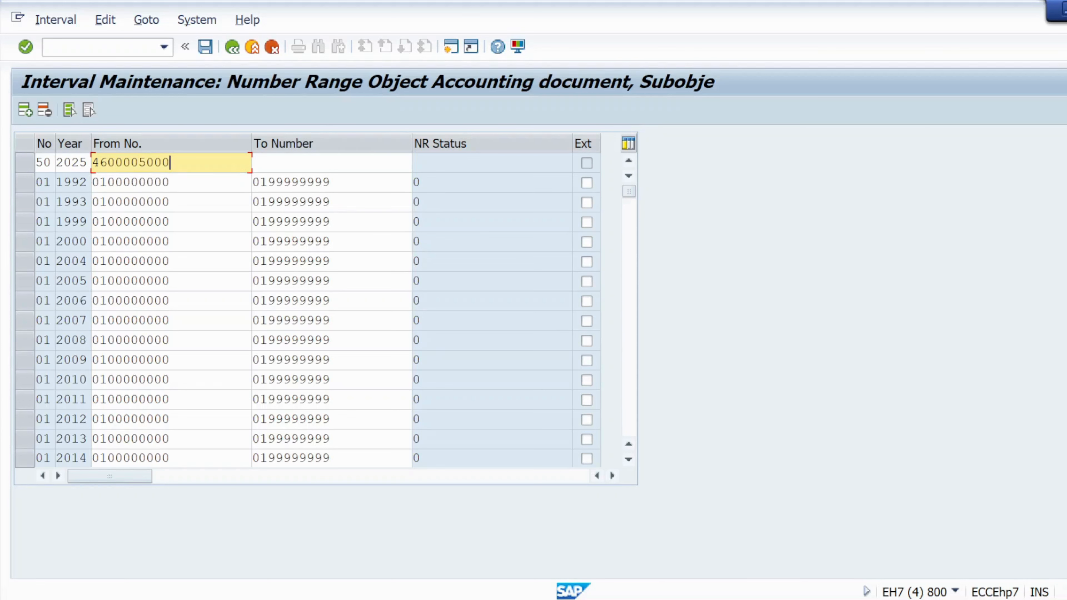
left_click(332, 163)
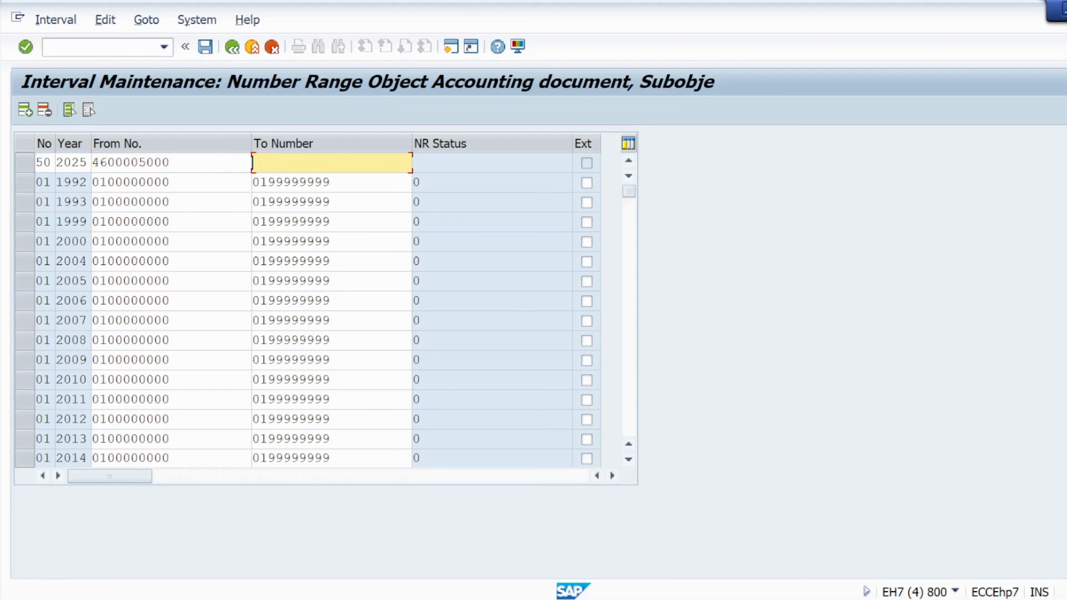
type("4600004999")
key("BackSpace")
key("BackSpace")
key("BackSpace")
key("BackSpace")
type("5999")
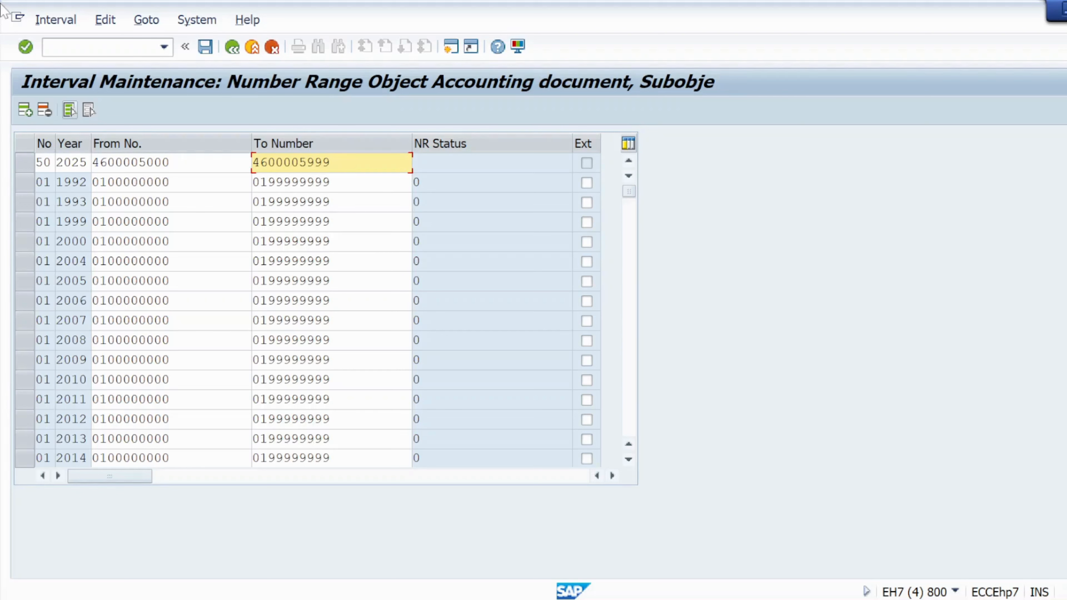
- Confirm and save the new interval, and view and close the help text of the status message
left_click(26, 47)
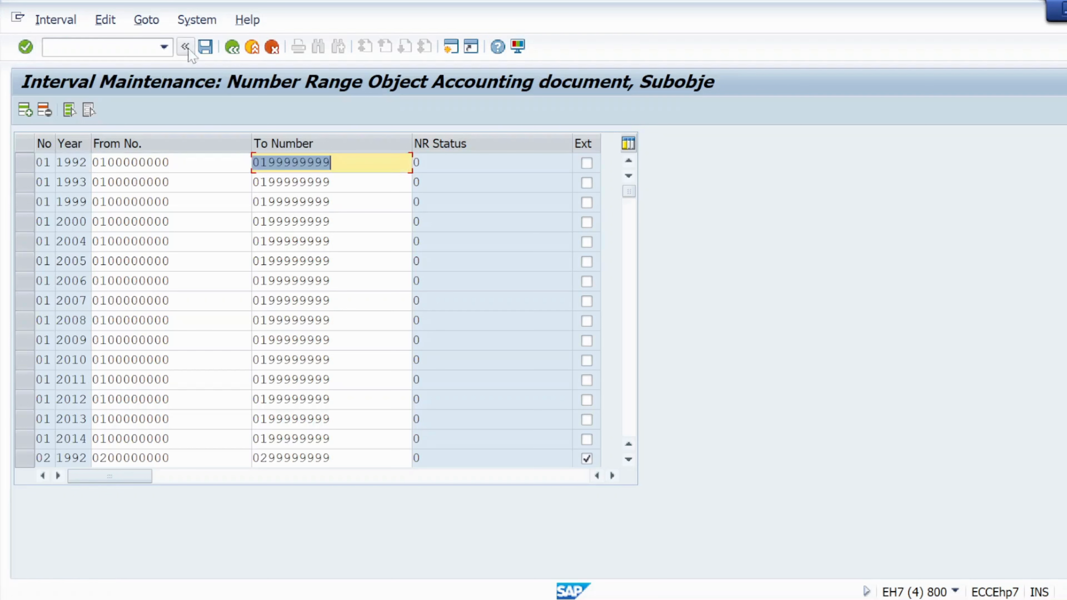
left_click(205, 47)
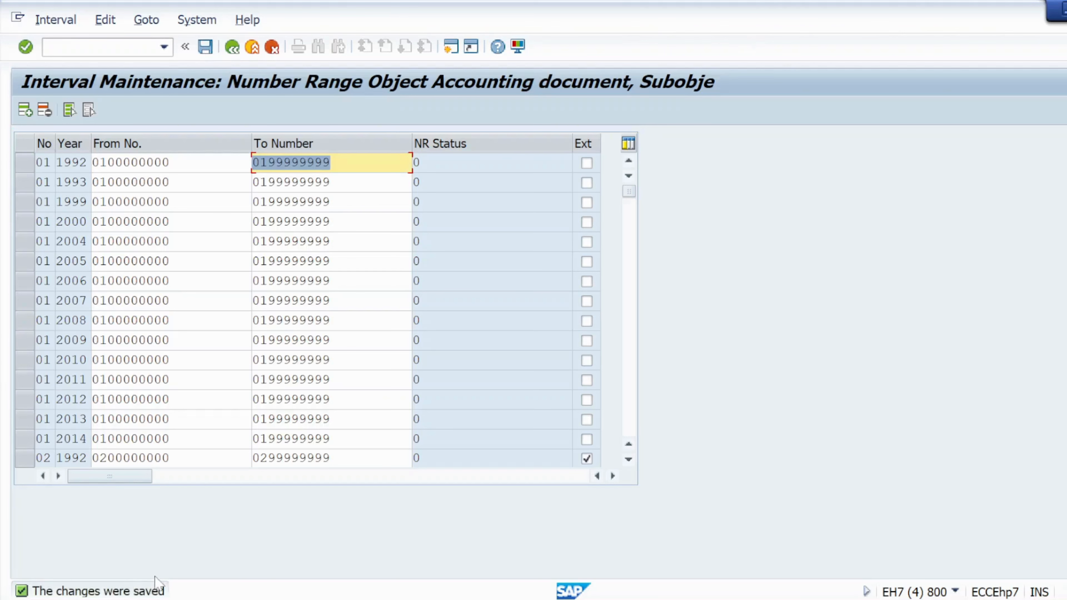
double_click(128, 592)
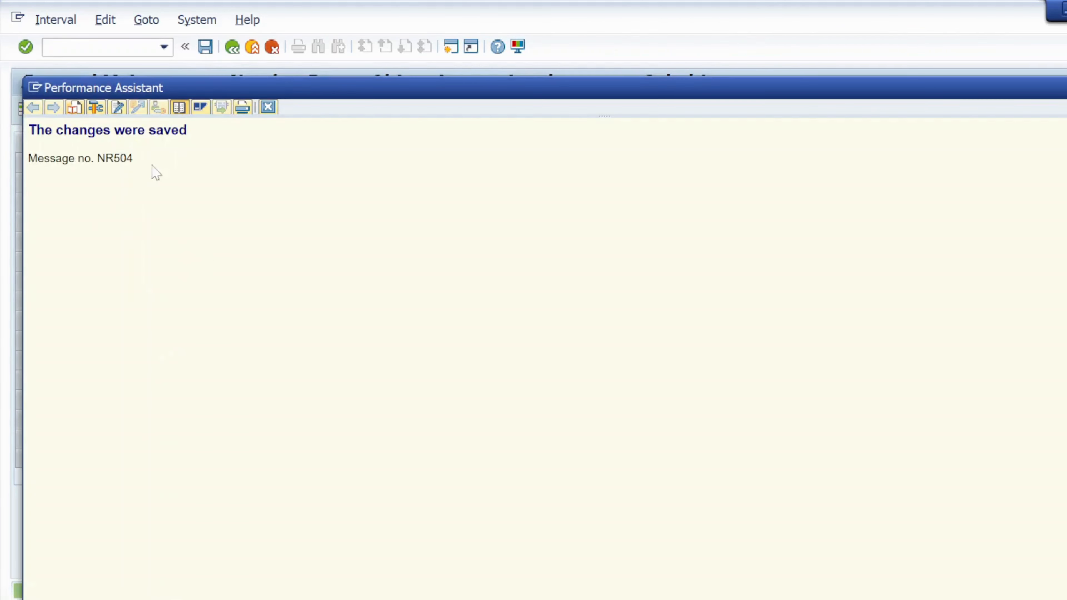
left_click(268, 108)
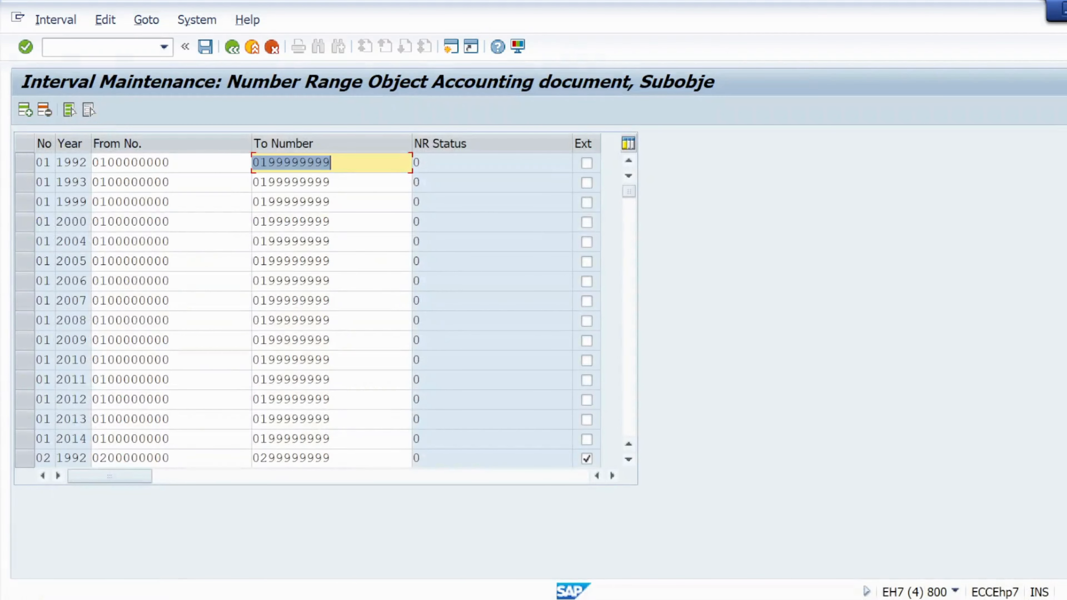
- Return to the goods receipt session for the purchase order, check the document and post it
key("alt+Tab")
key("alt+Tab")
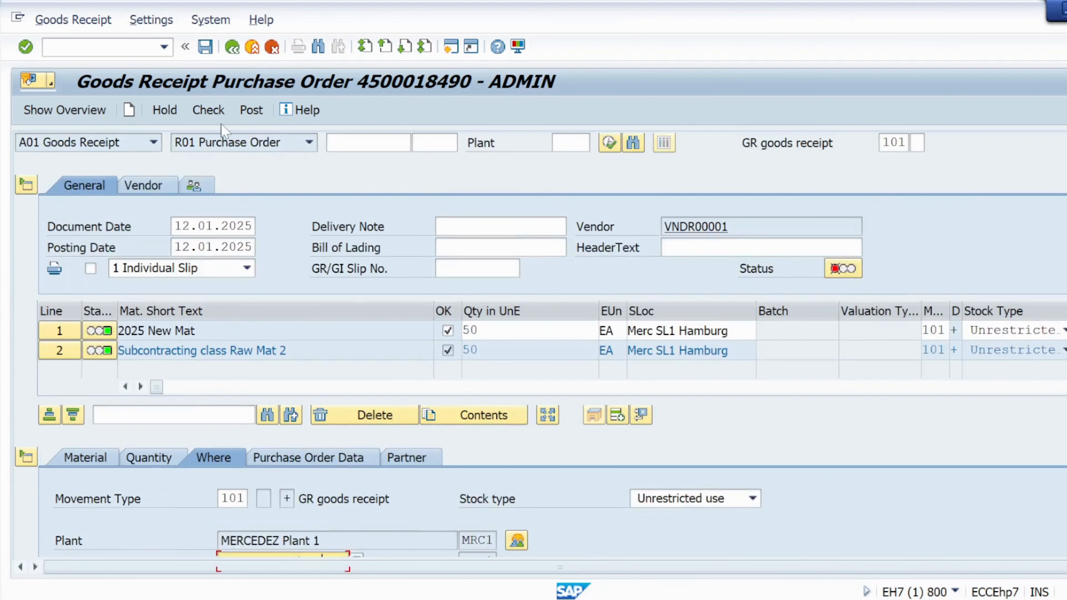
left_click(209, 110)
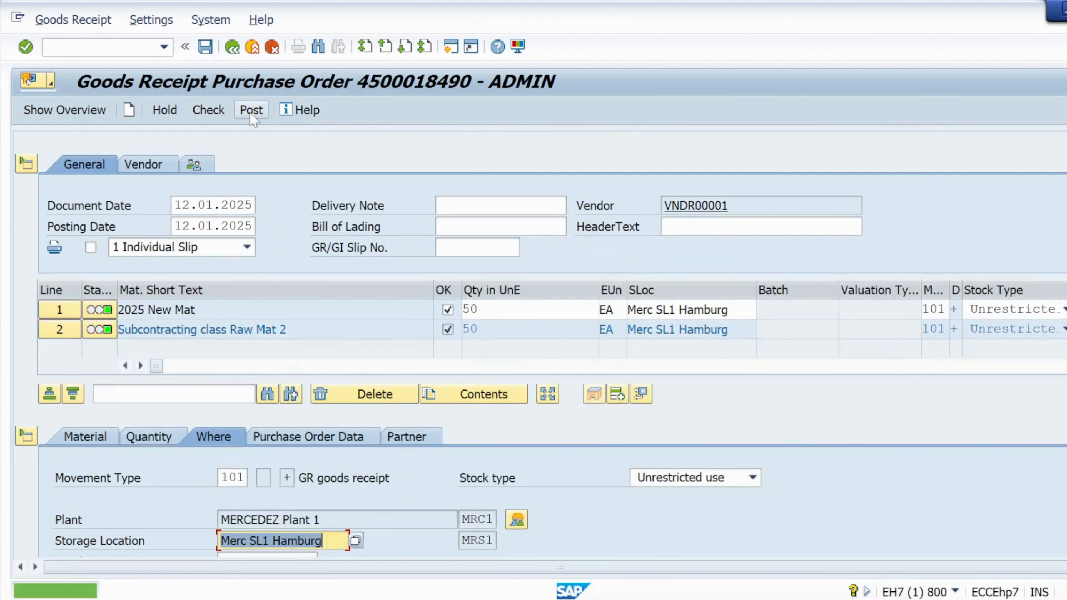
left_click(251, 110)
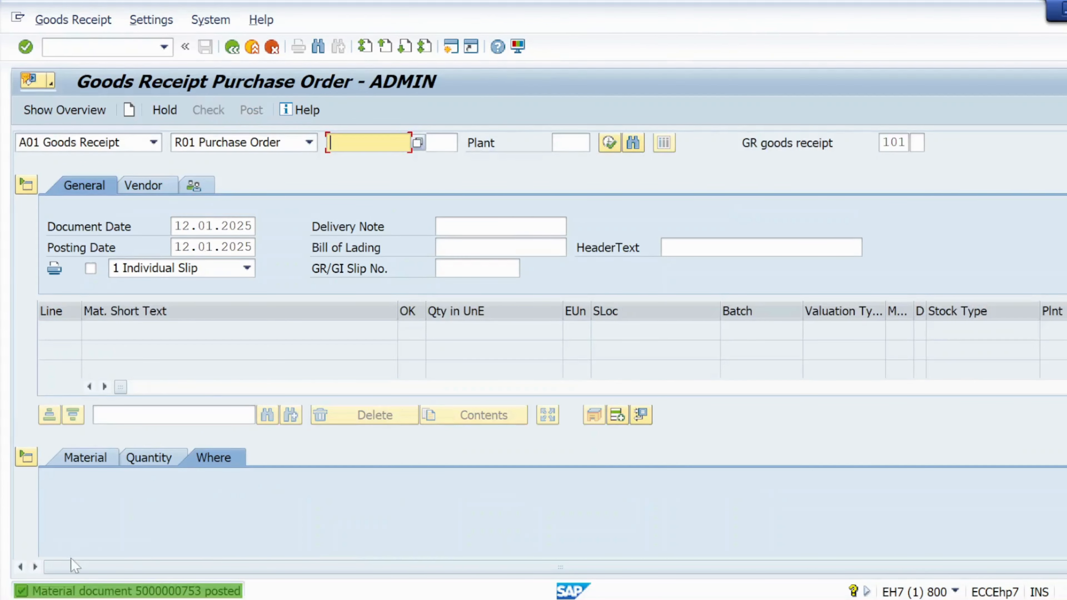
- View the help text of the posting status message, highlight its heading and close the help
left_click(70, 592)
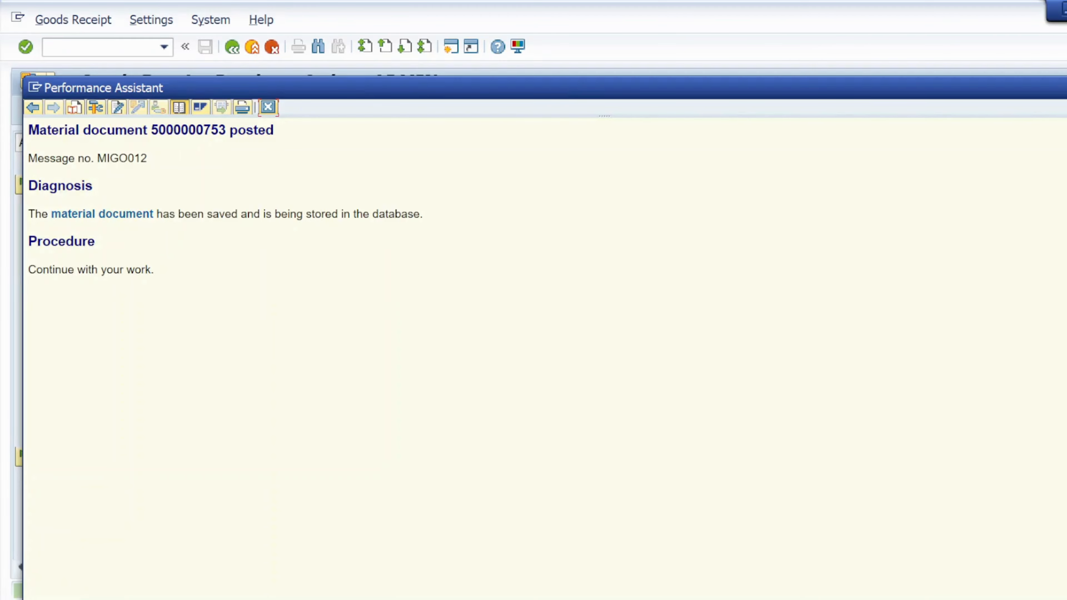
left_click_drag(28, 130, 273, 130)
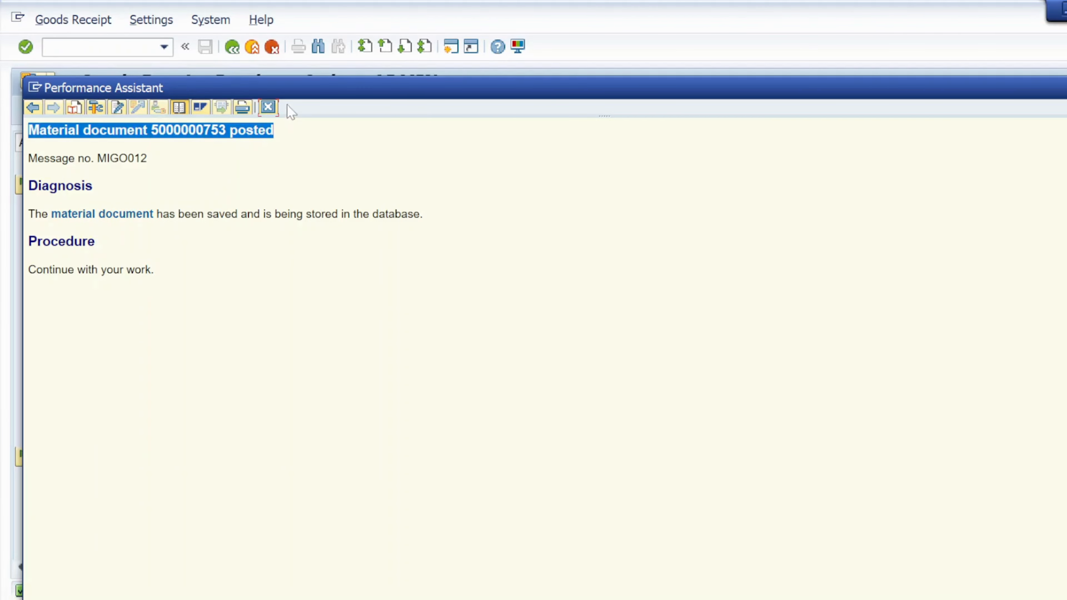
left_click(272, 110)
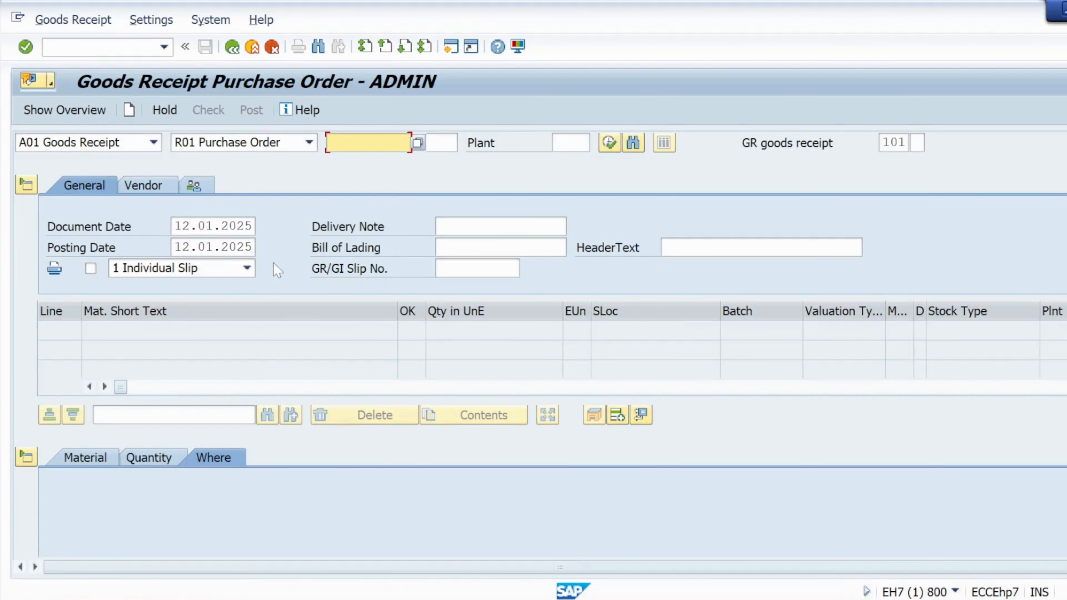